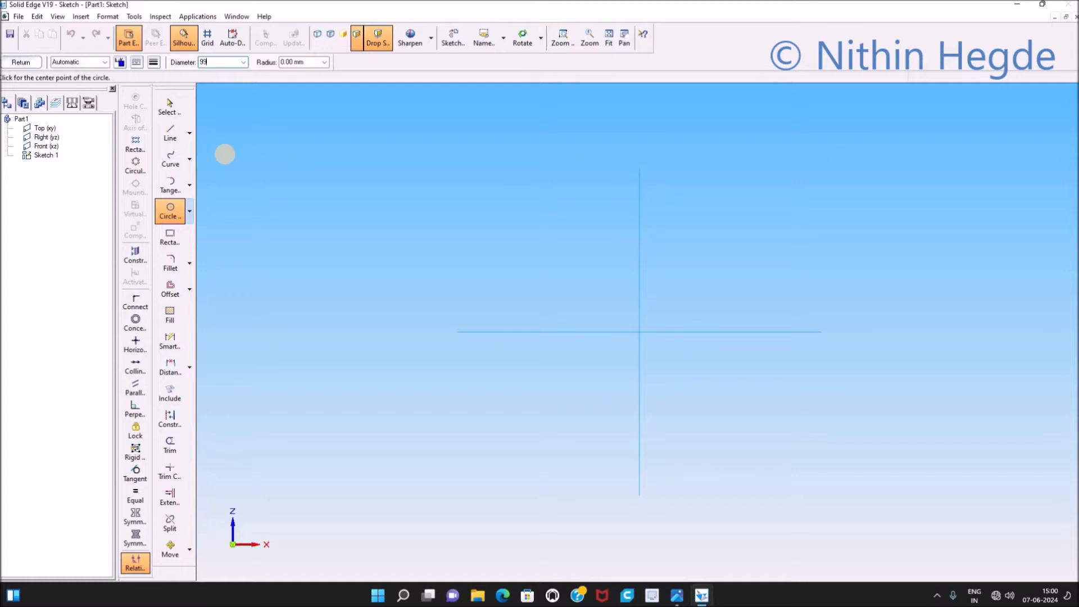
Draw two concentric circles with diameters of 99 mm and 108 mm centred on the intersection of the reference axes
key(Tab)
click(640, 331)
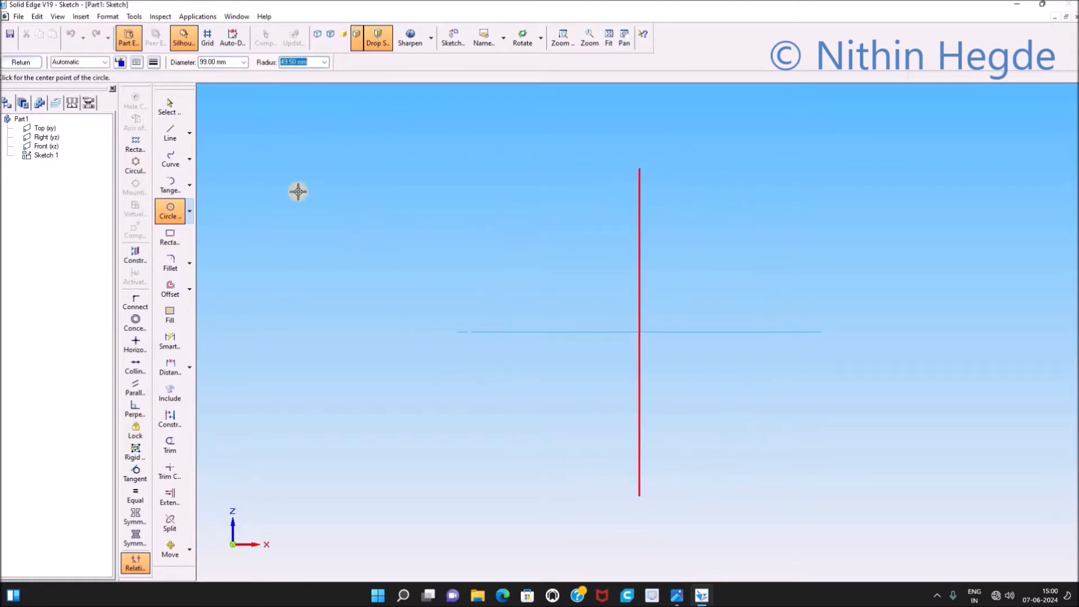
click(230, 62)
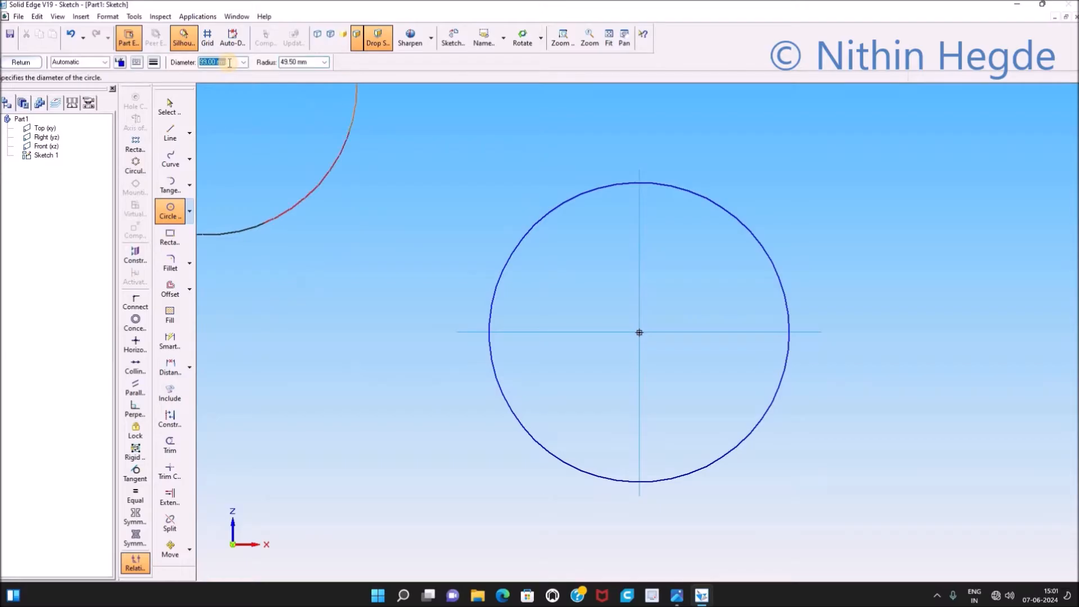
text(108)
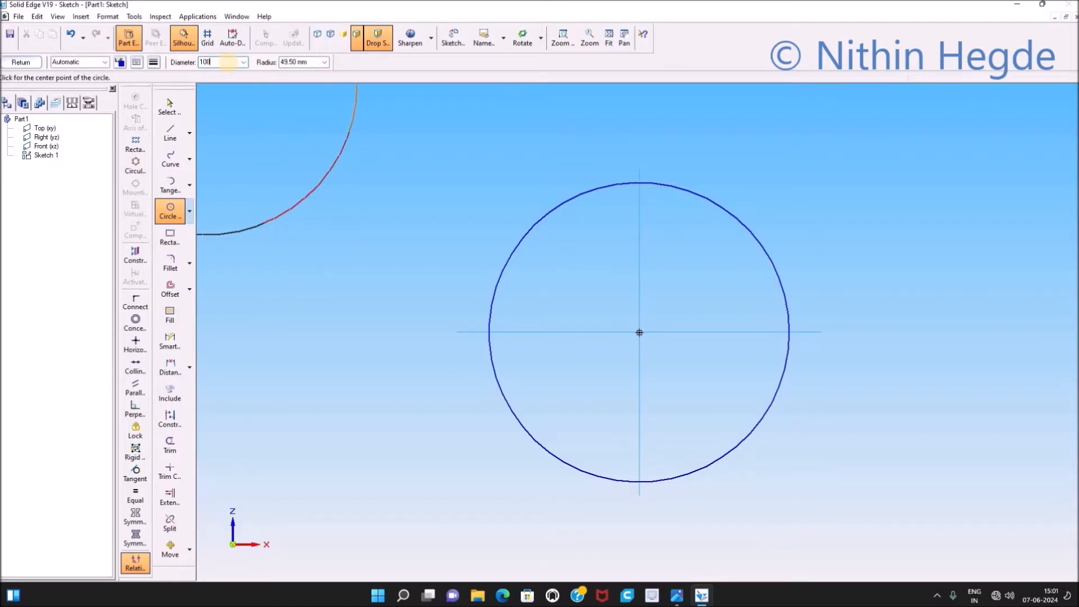
key(Tab)
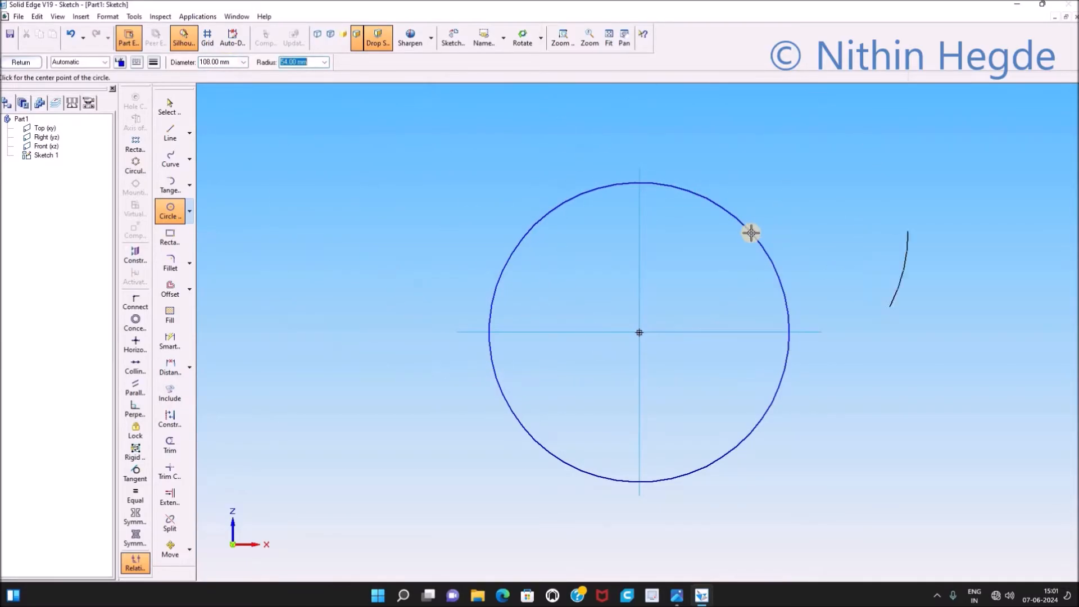
click(640, 333)
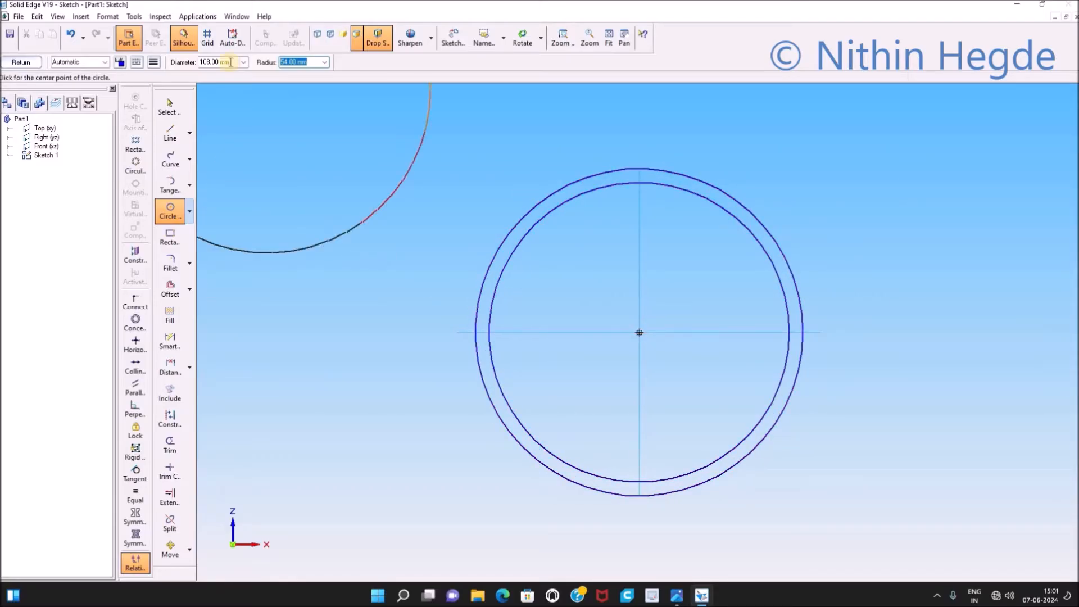
Add an 87.75 mm diameter circle concentric with the two existing circles
click(231, 63)
text(87.75)
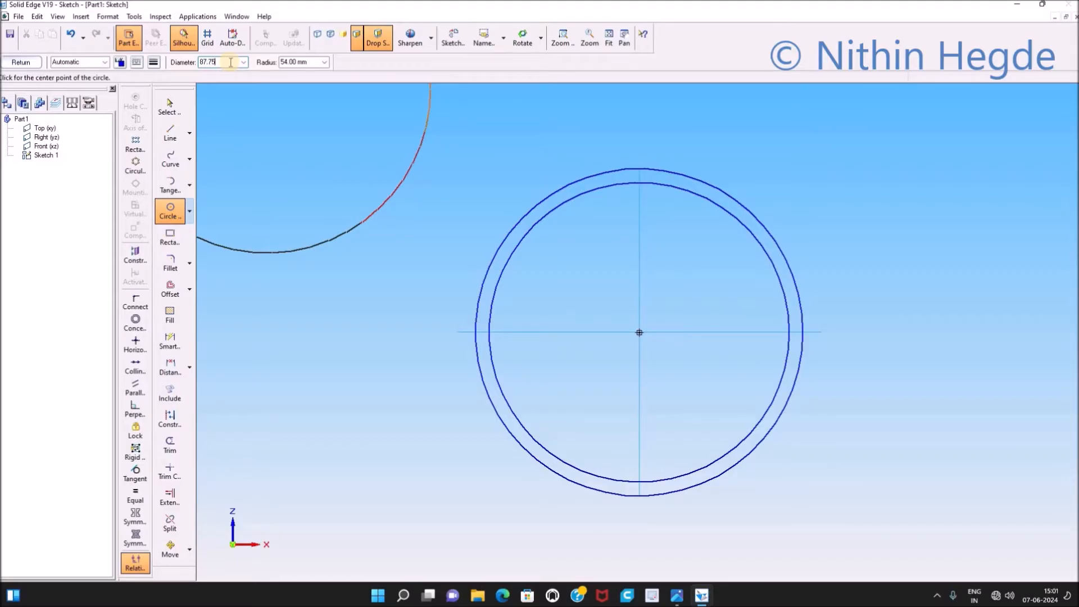
key(Tab)
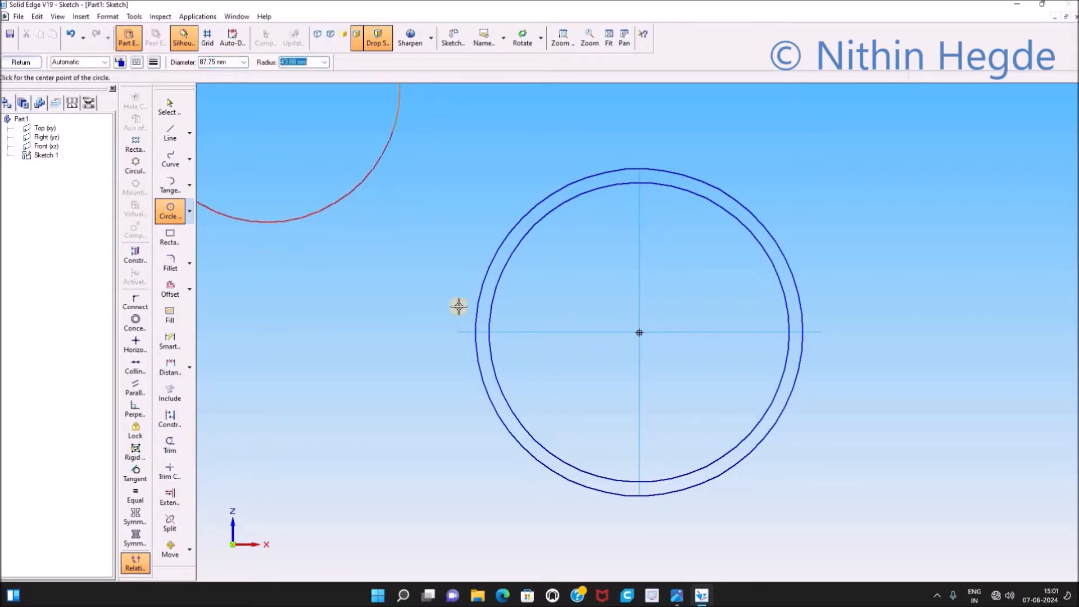
click(641, 332)
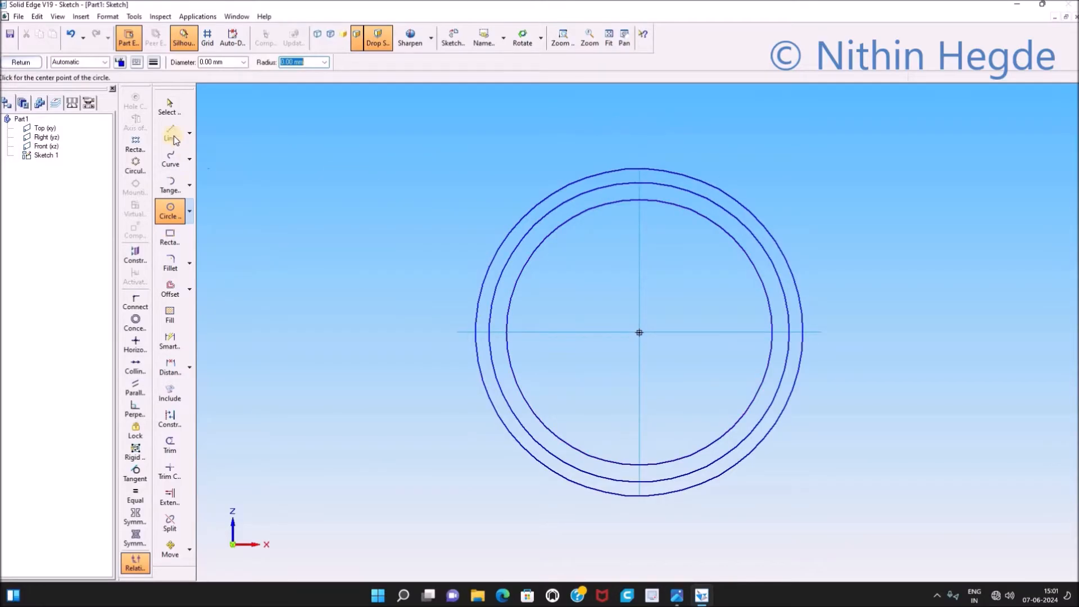
Change the line colour of the outermost circle to green and of the 99 mm circle to magenta
click(168, 103)
click(569, 185)
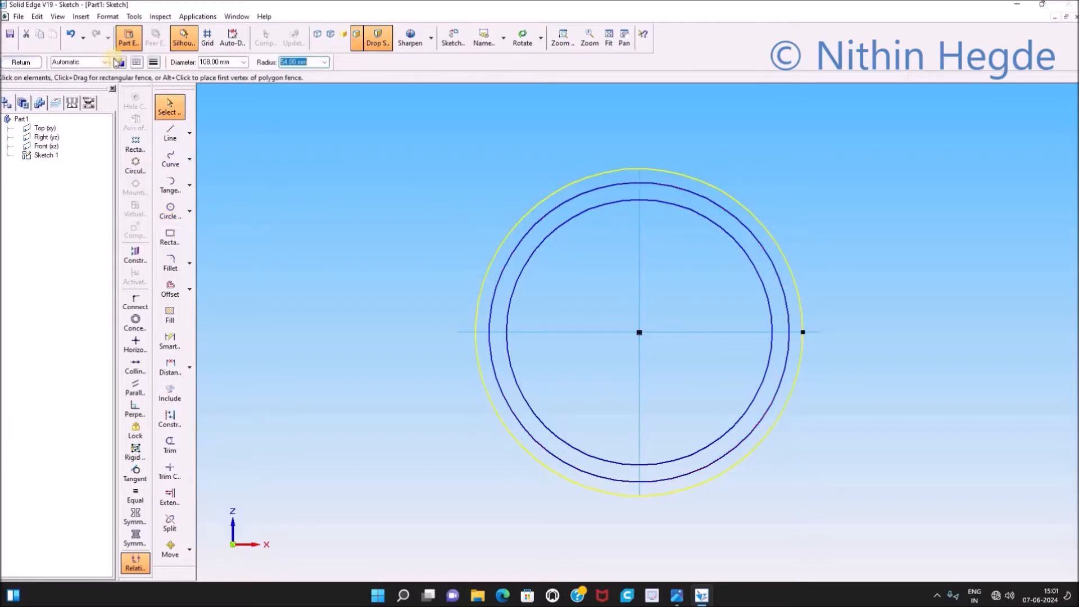
click(120, 63)
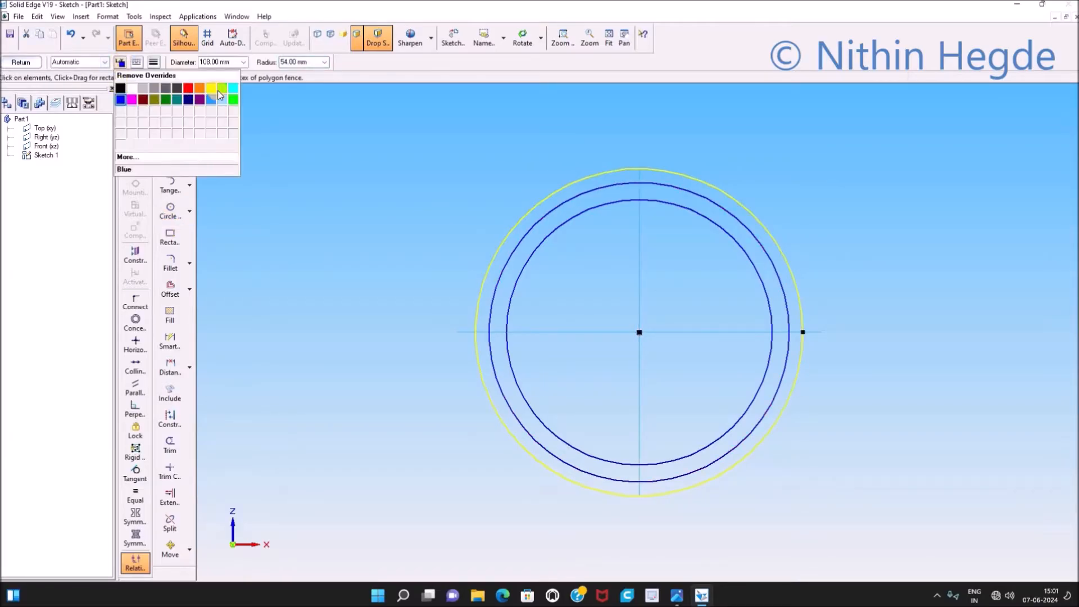
click(221, 88)
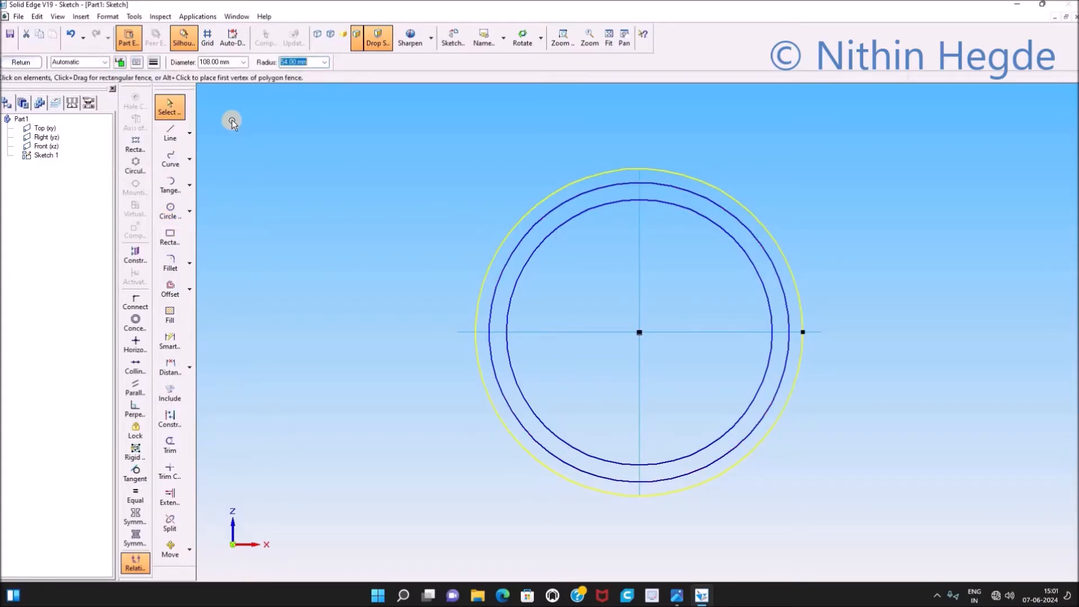
click(545, 219)
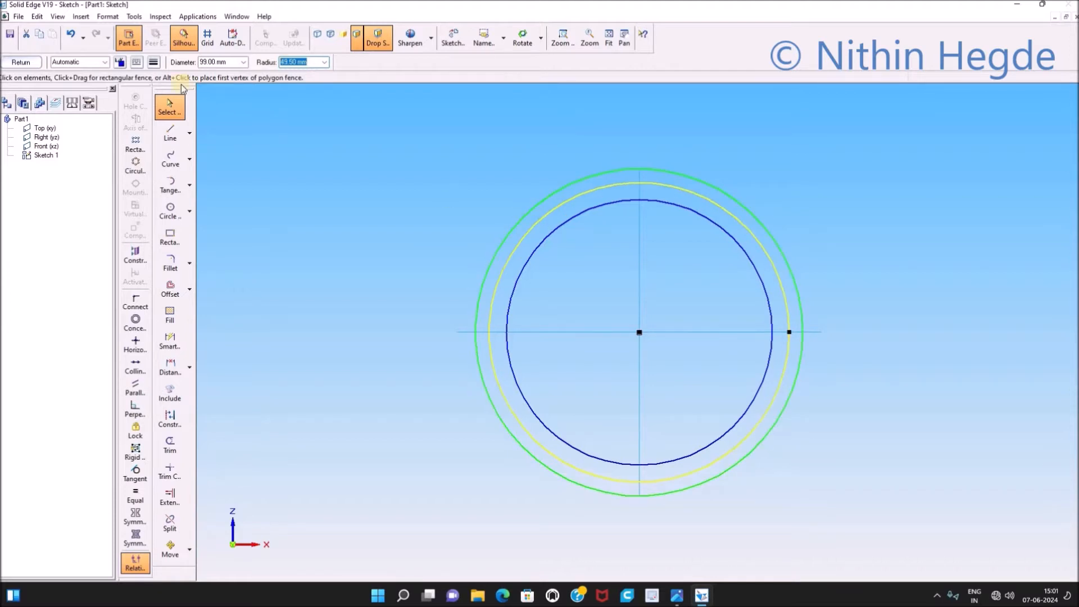
click(121, 63)
click(132, 99)
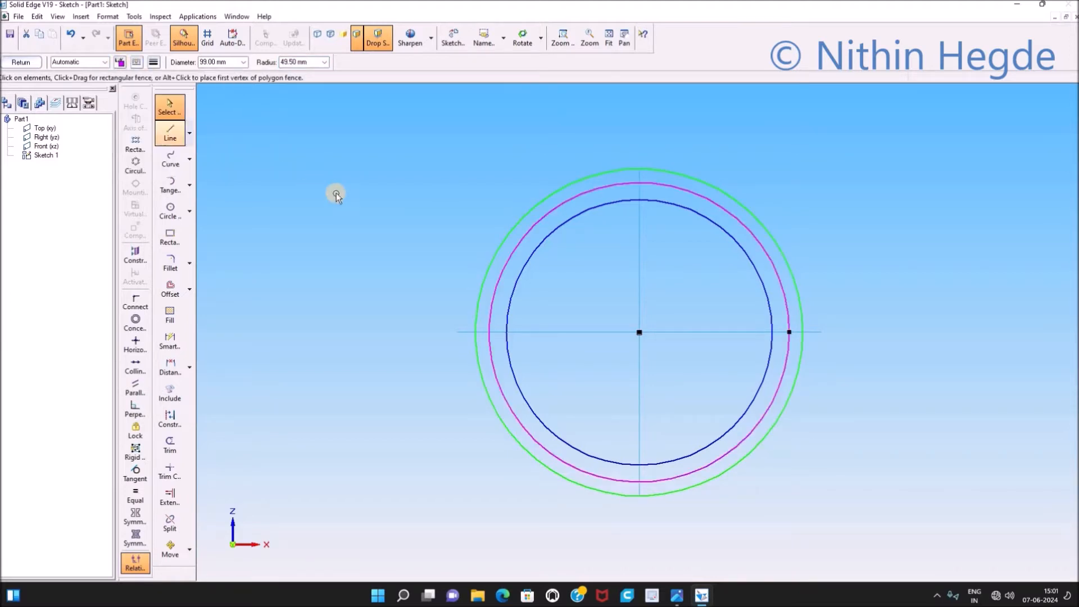
Dimension the diameters of all three circles, placing the values outside the outer circle on the upper right and right side
click(168, 342)
click(770, 241)
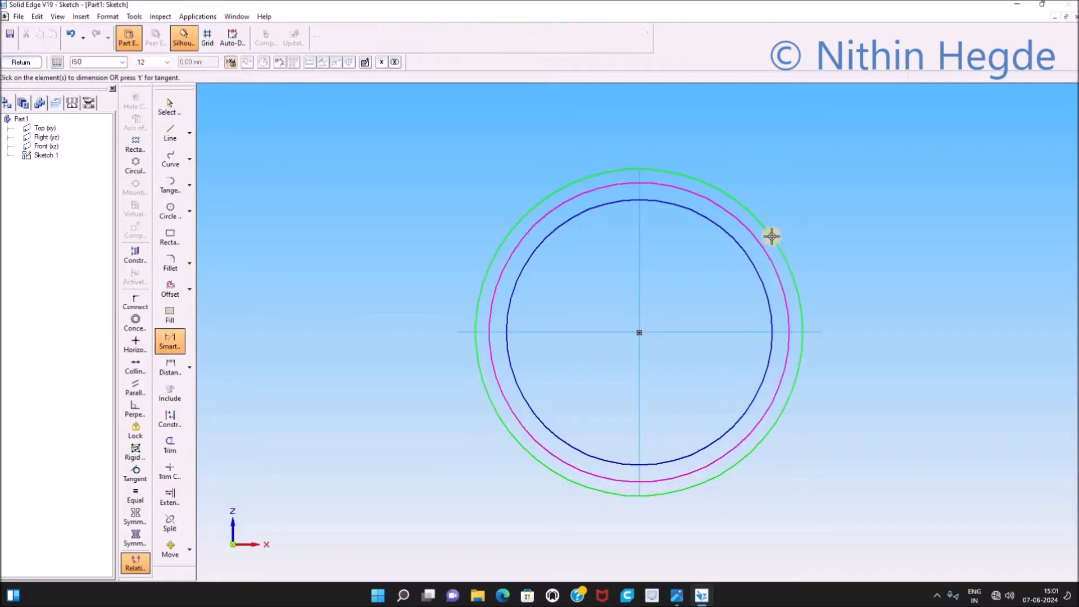
click(831, 171)
click(775, 265)
click(827, 224)
click(767, 299)
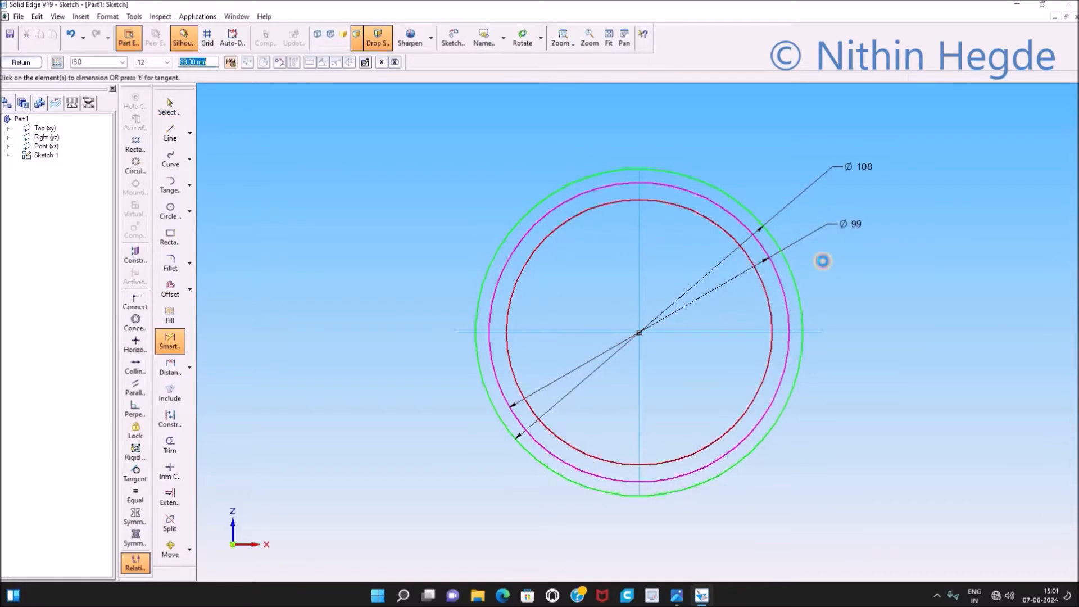
click(860, 390)
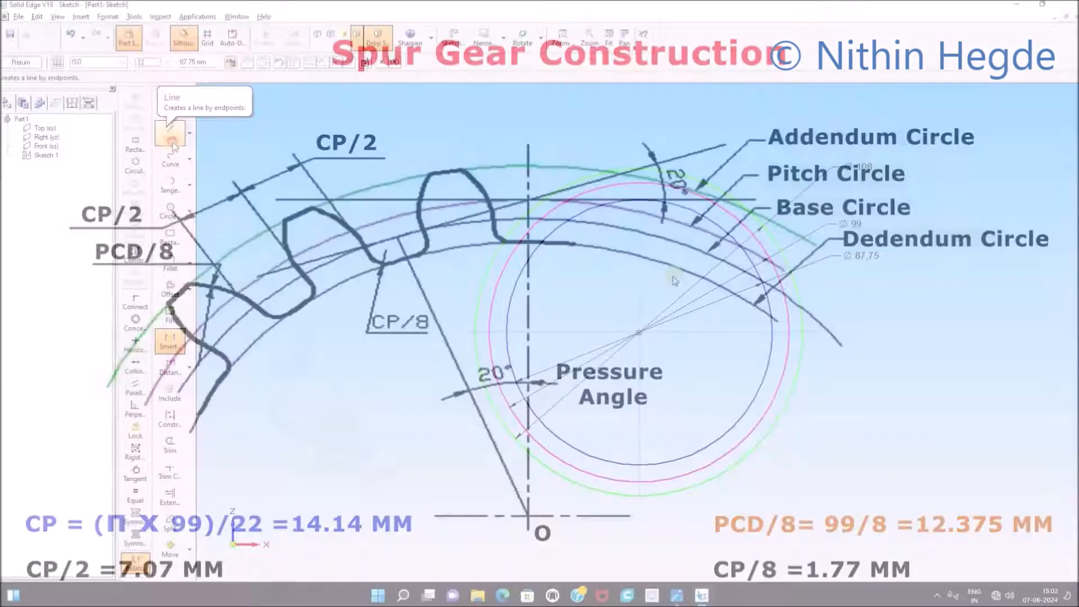
Draw a horizontal line from the topmost point of the magenta pitch circle leftward beyond the outer circle
click(170, 133)
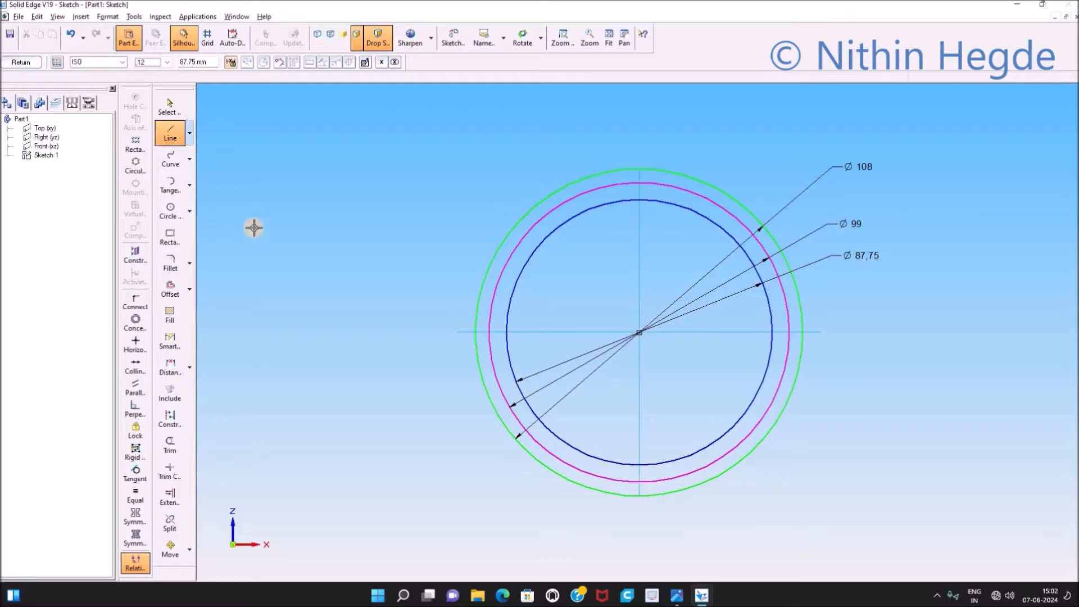
click(639, 182)
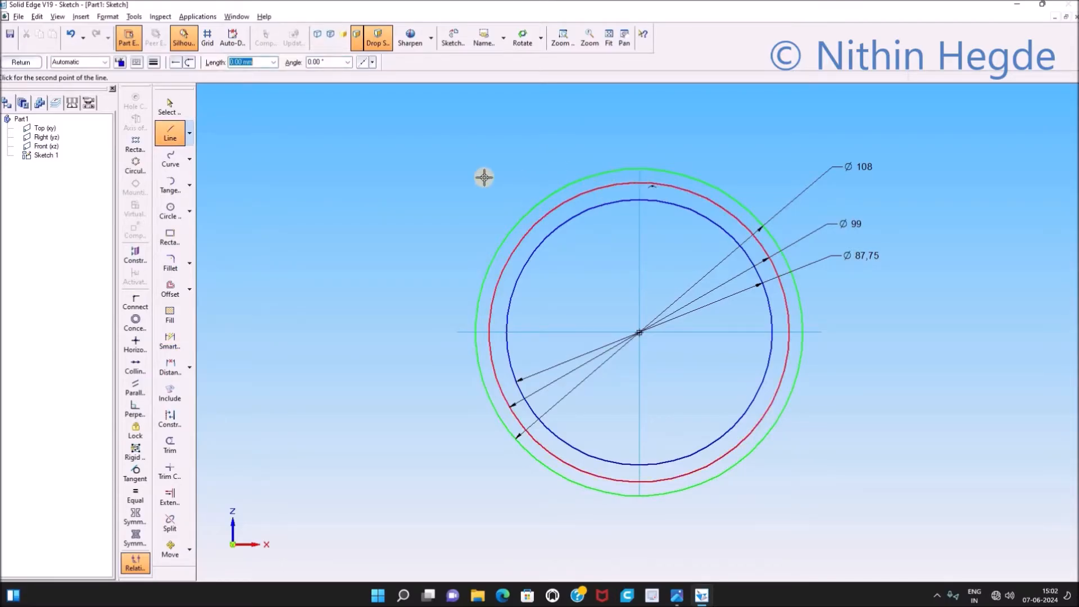
click(428, 182)
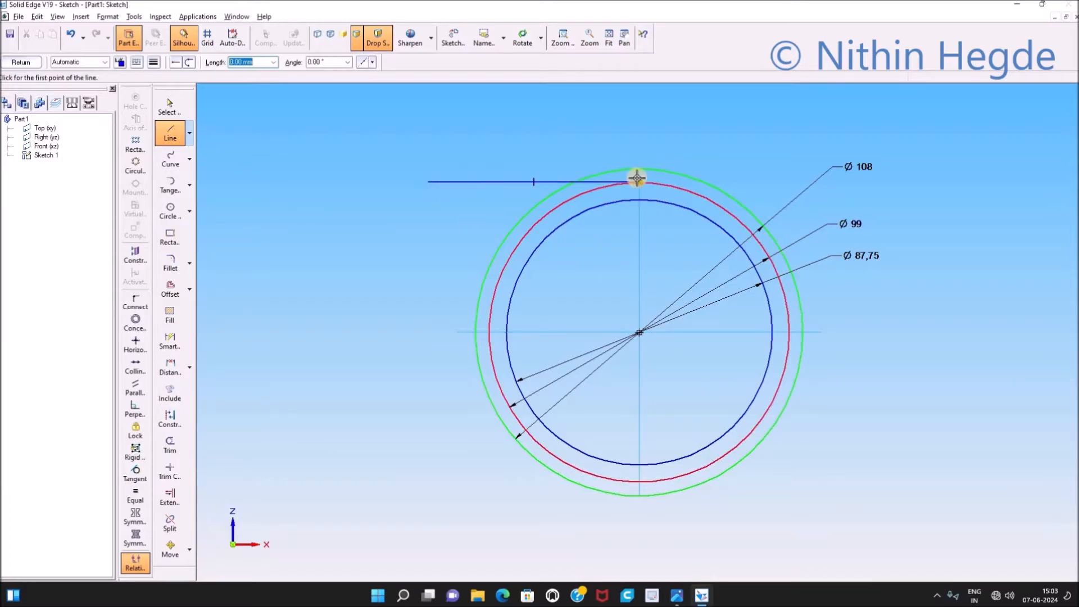
Draw a line sloping down to the left from the pitch circle's top point, and join the circle centre to it
click(640, 182)
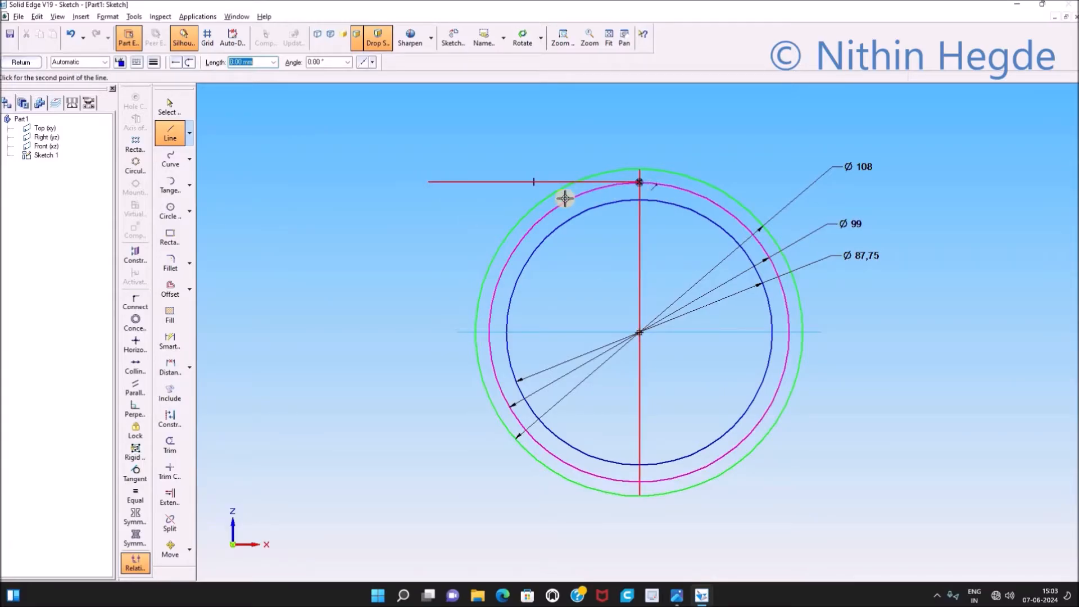
click(435, 259)
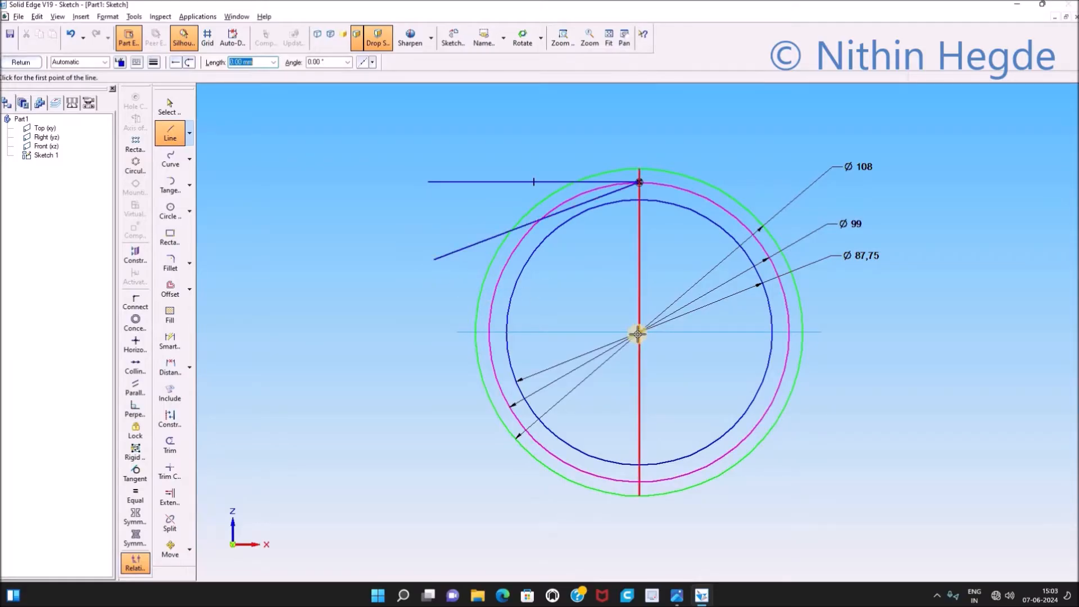
click(640, 332)
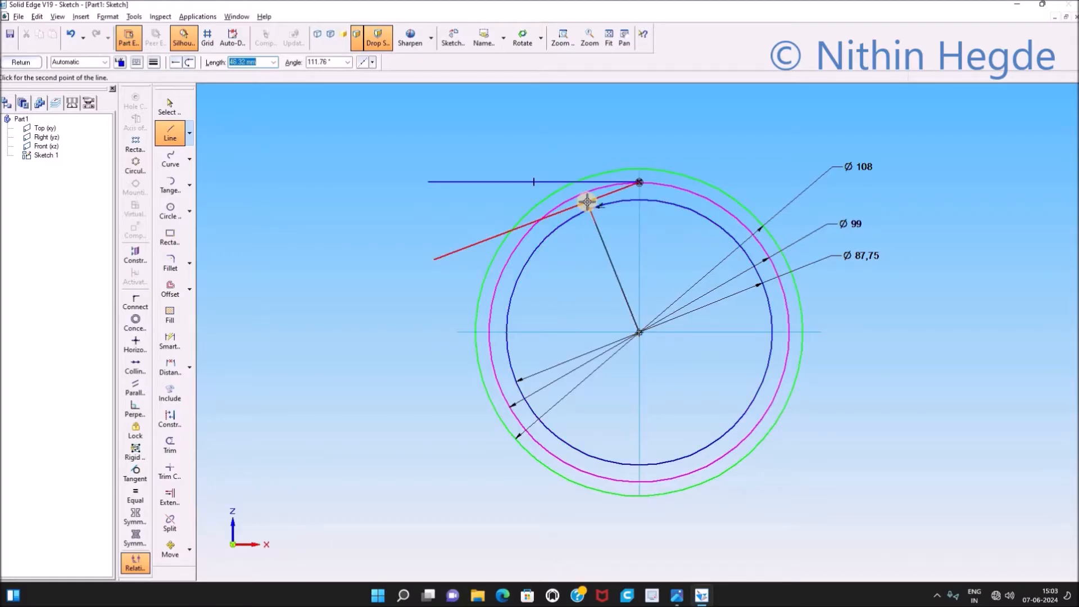
click(588, 202)
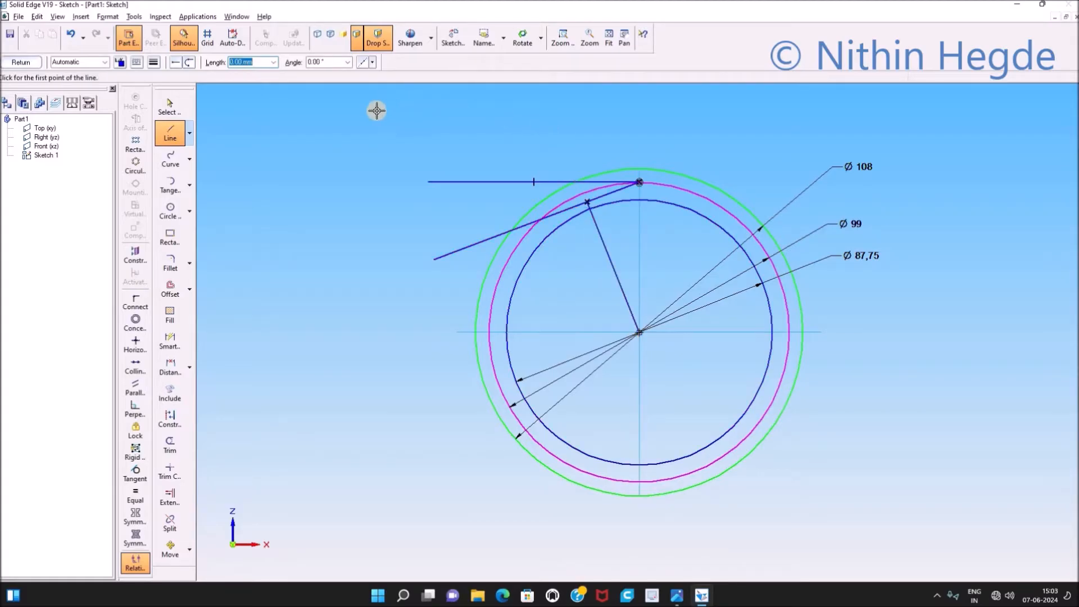
Dimension the angle between the horizontal and sloping lines and set it to 20°
click(191, 369)
click(230, 375)
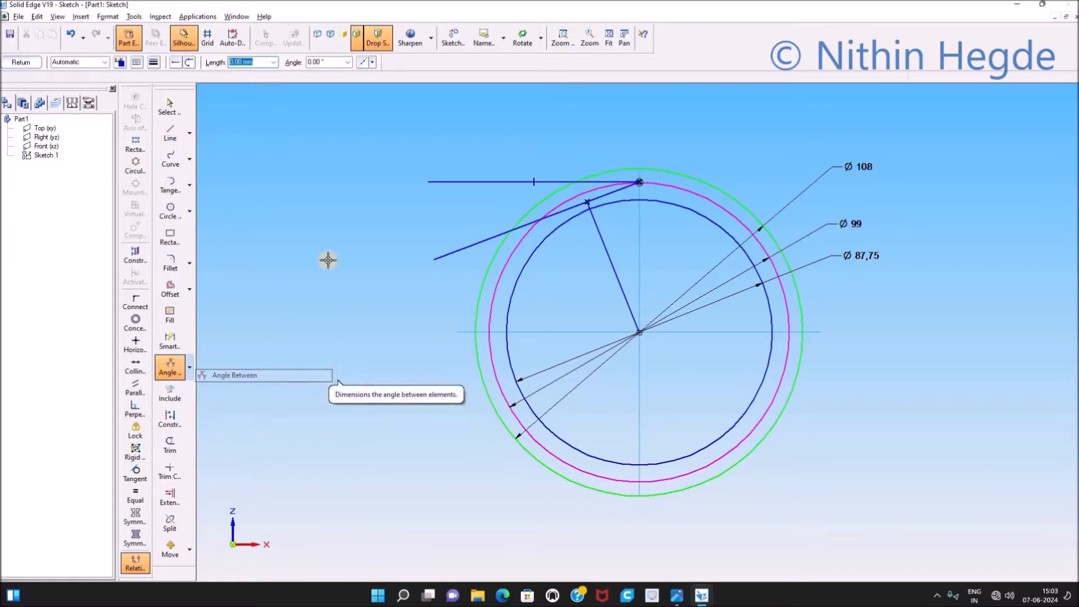
click(470, 244)
click(477, 183)
click(440, 279)
text(20)
key(Return)
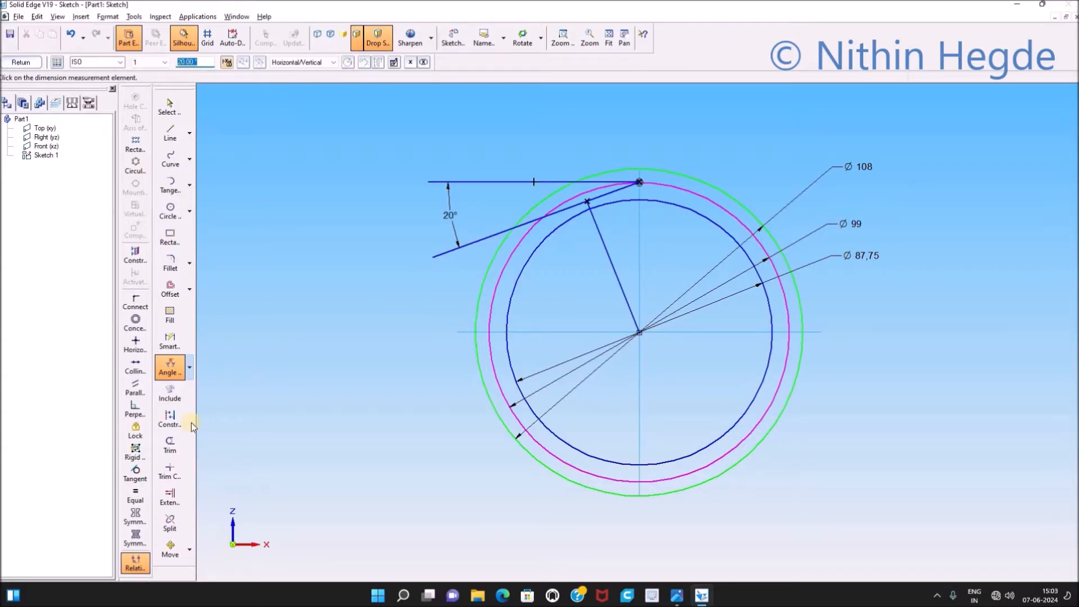
Make the line from the circle centre perpendicular to the sloping line
click(132, 413)
click(600, 242)
click(612, 192)
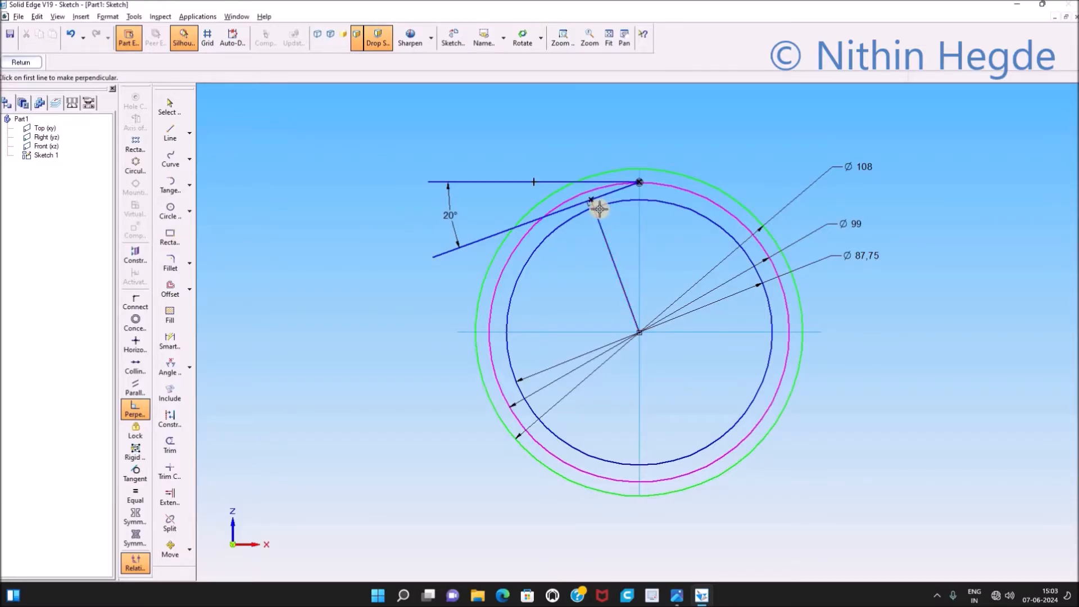
Draw a black base circle about 93 mm in diameter, centred on the origin and passing through the perpendicular line's outer endpoint
click(169, 209)
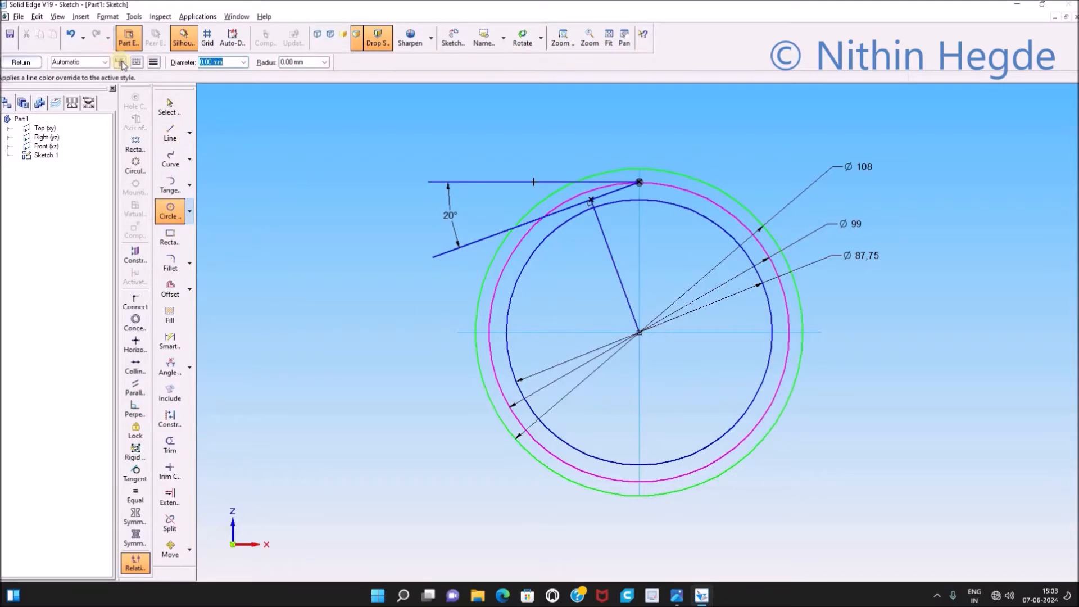
click(121, 62)
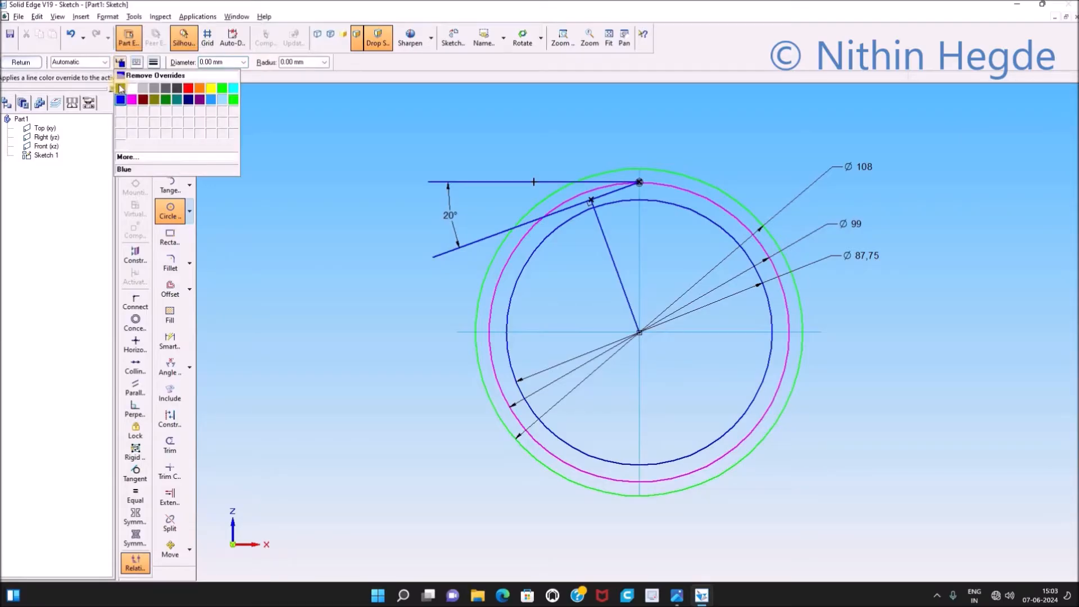
click(120, 88)
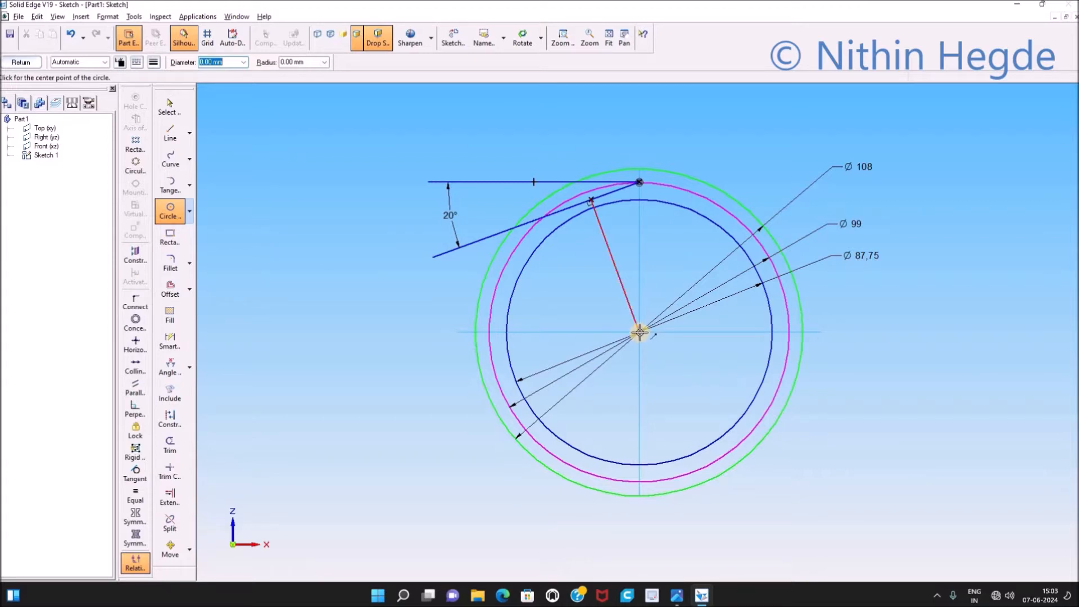
click(640, 333)
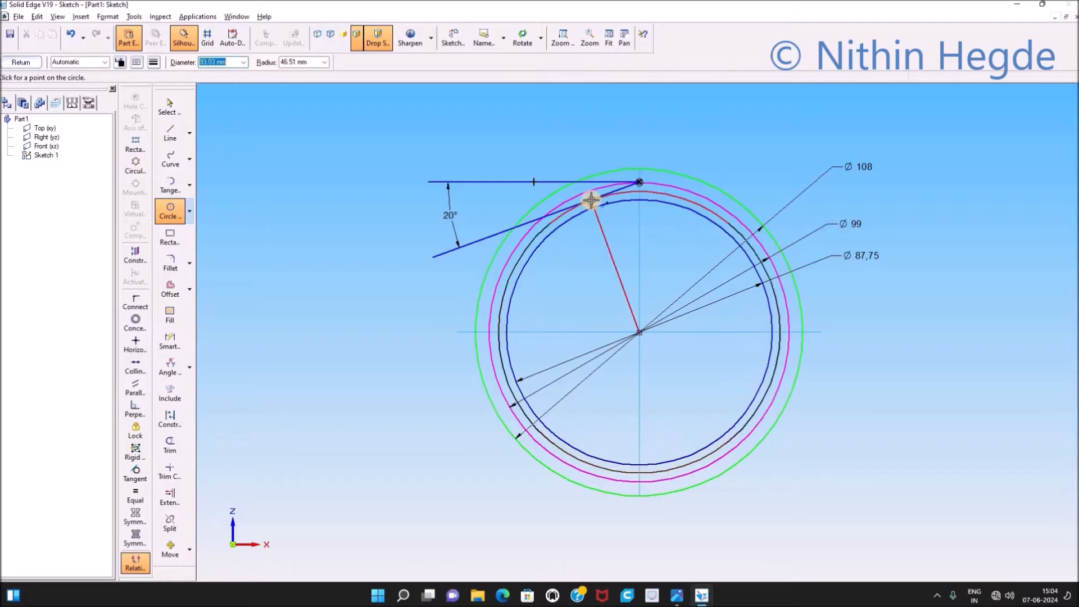
click(591, 200)
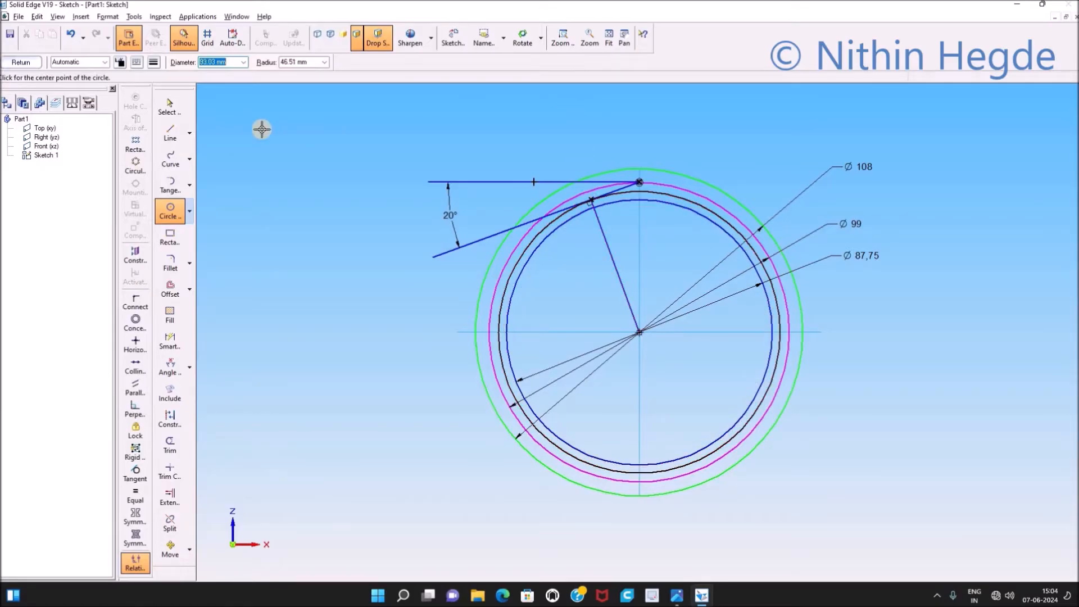
key(Escape)
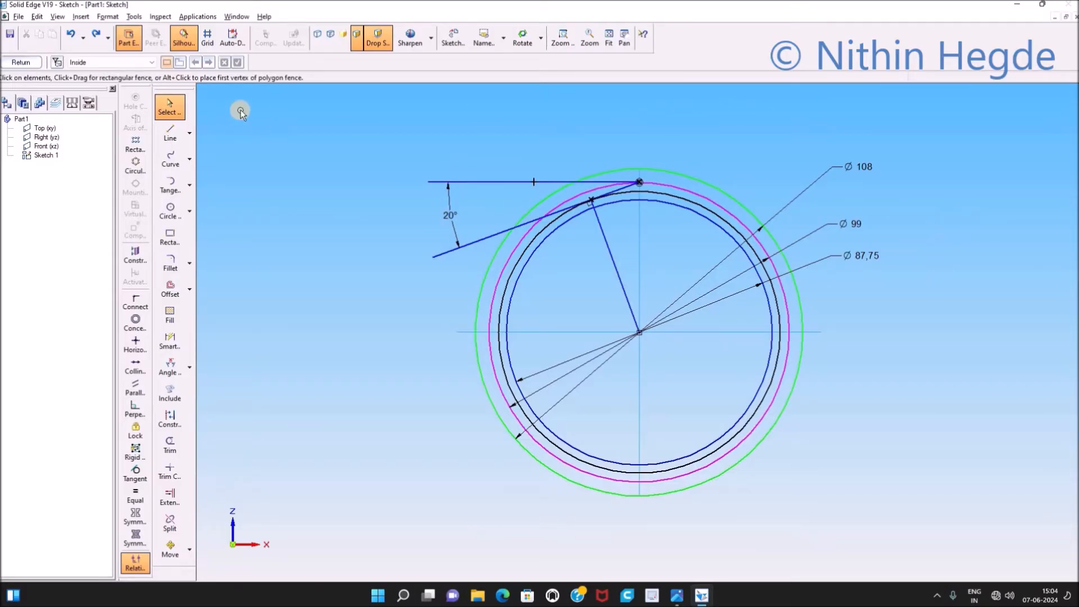
Delete the straight construction lines used to locate the base circle
click(471, 183)
key(Delete)
click(472, 242)
key(Delete)
key(Delete)
Delete the diameter dimensions of the circles
click(855, 169)
key(Delete)
click(867, 253)
key(Delete)
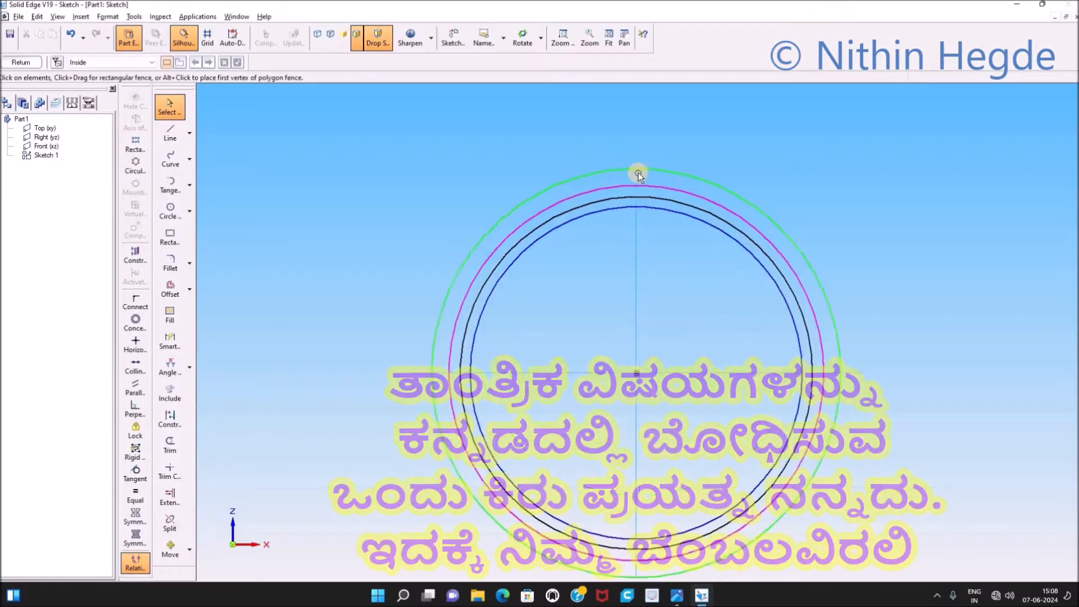
Draw a circle of diameter 14.14/2 mm centred where the magenta pitch circle crosses the vertical axis above the origin
scroll(639, 172, up, 3)
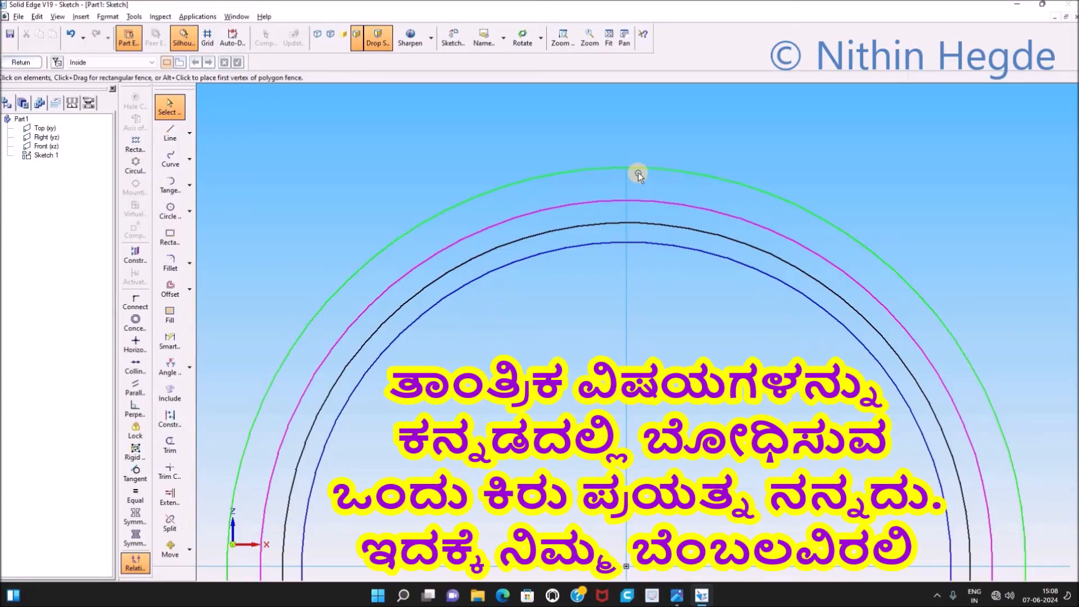
click(169, 210)
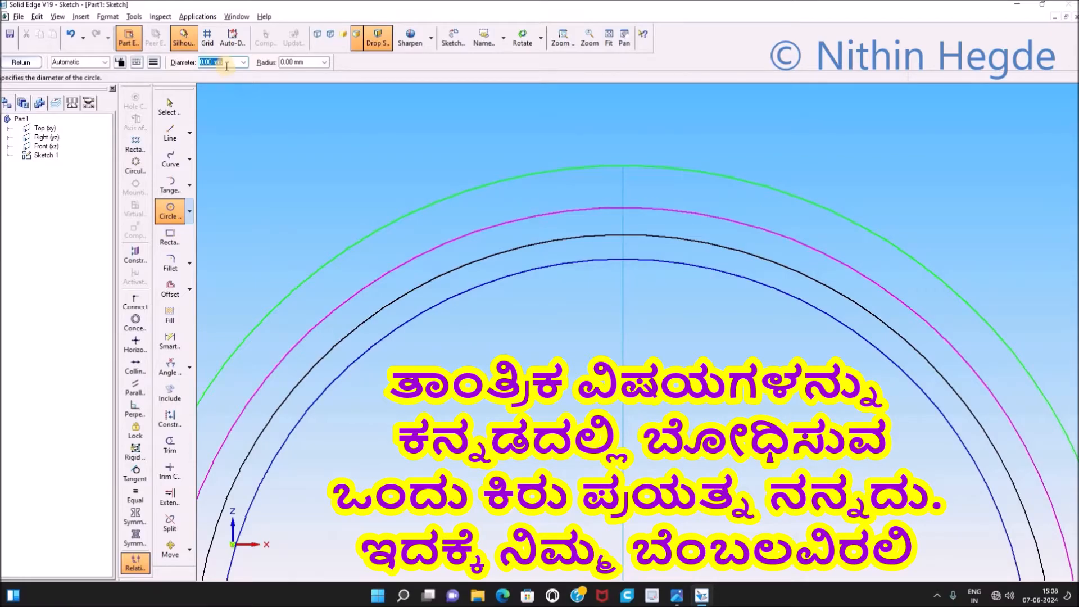
text(14.14/)
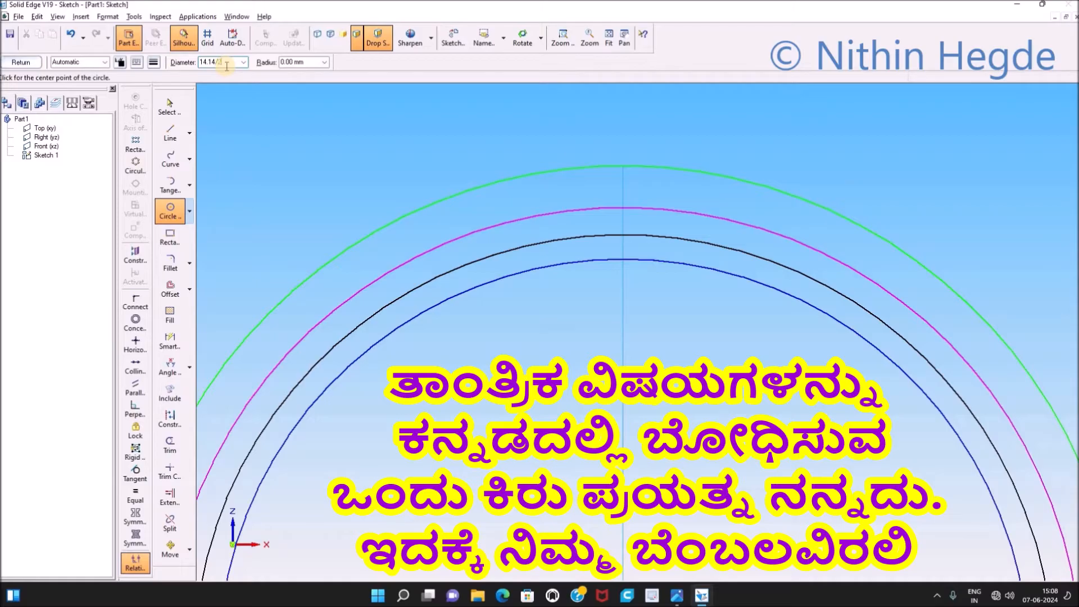
key(Tab)
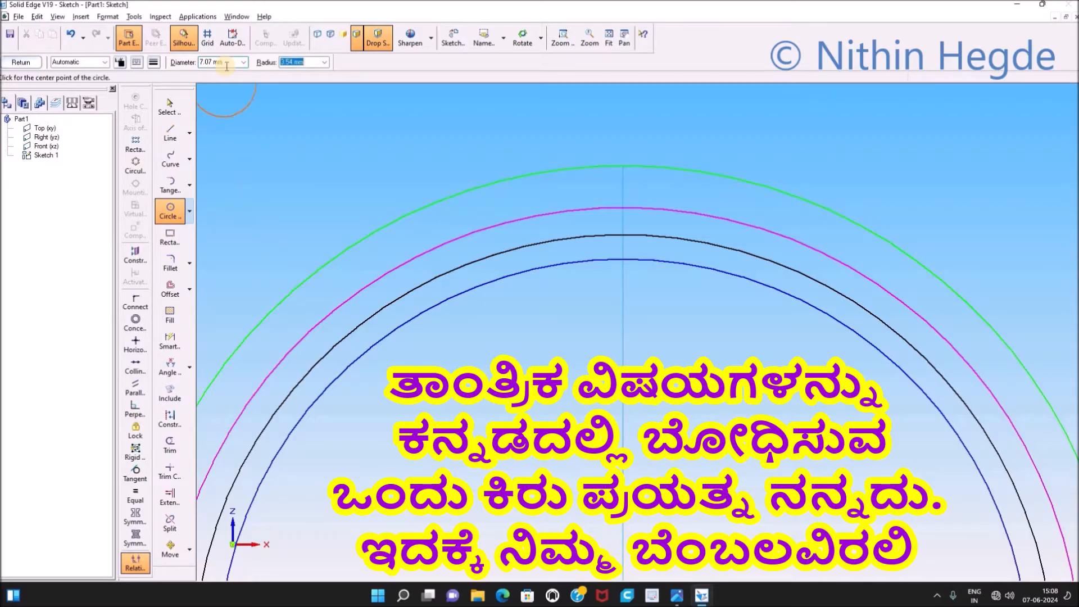
click(623, 208)
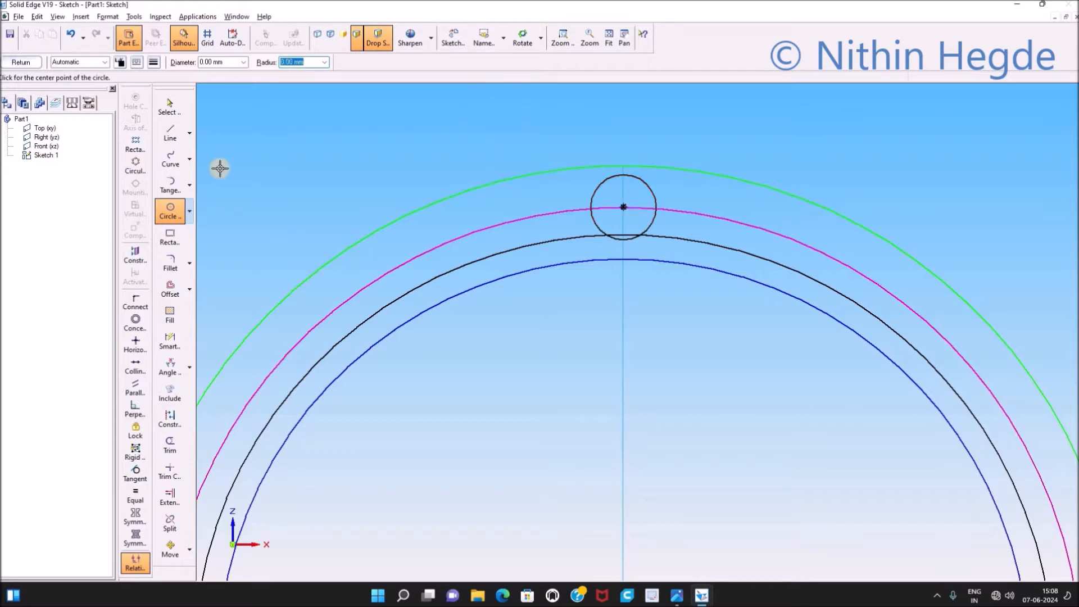
Trim the pitch circle down to its segment inside the small circle, and delete the small circle
click(169, 444)
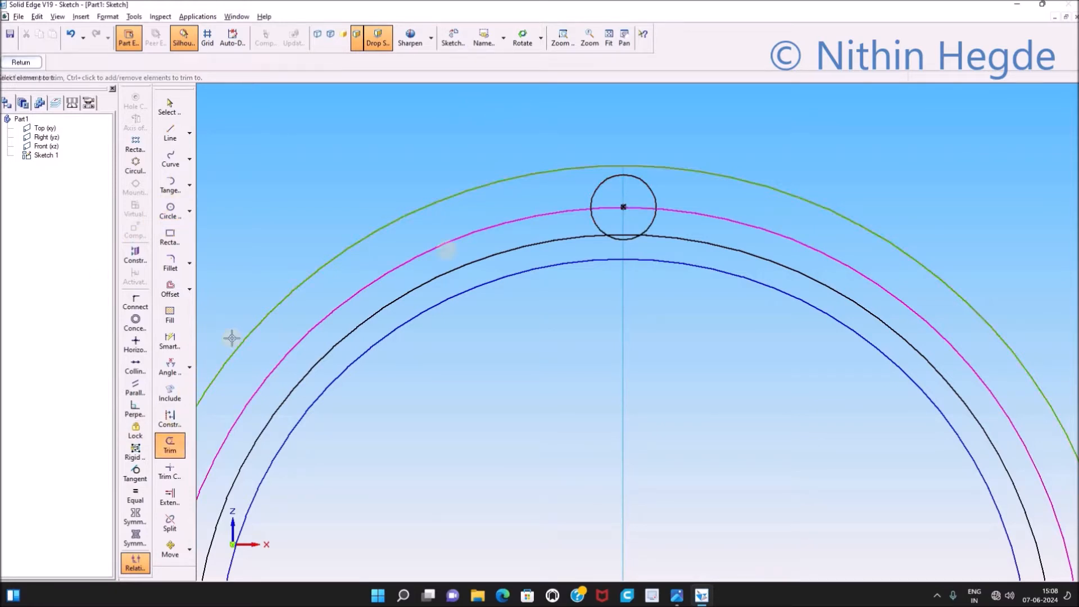
click(505, 224)
click(171, 108)
click(652, 193)
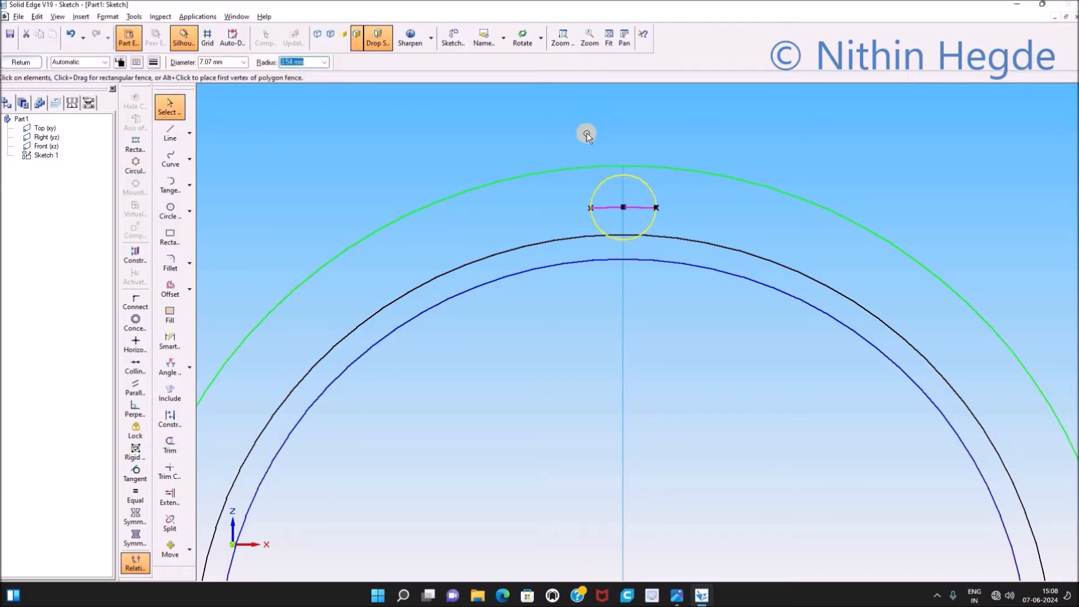
key(Delete)
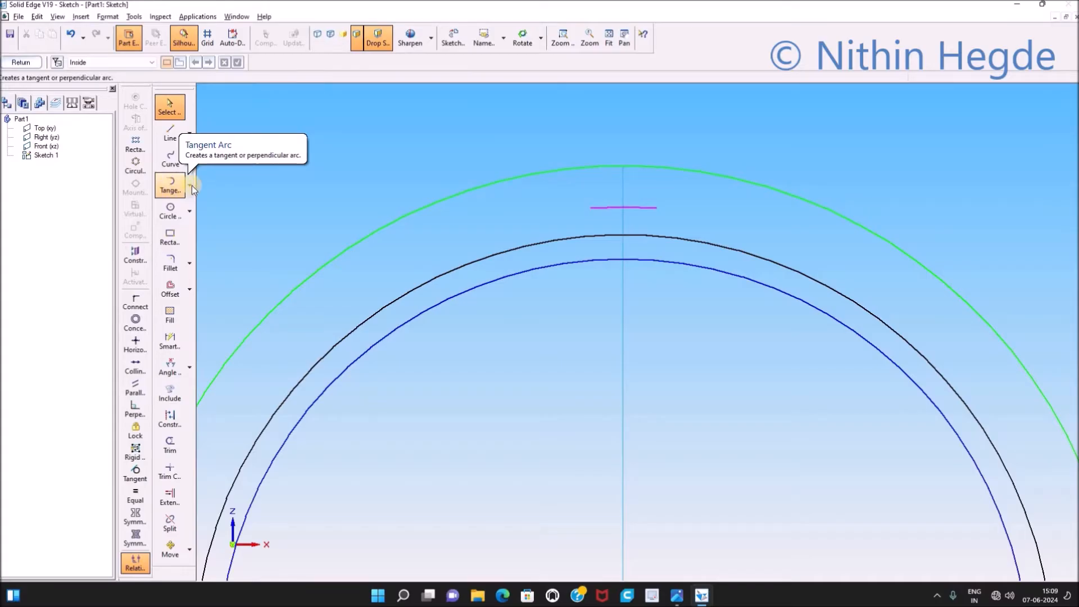
Draw a short centre-point arc of radius 99/8 mm from the pitch segment's right endpoint across the base circle's left side, and trim its outer part
click(191, 186)
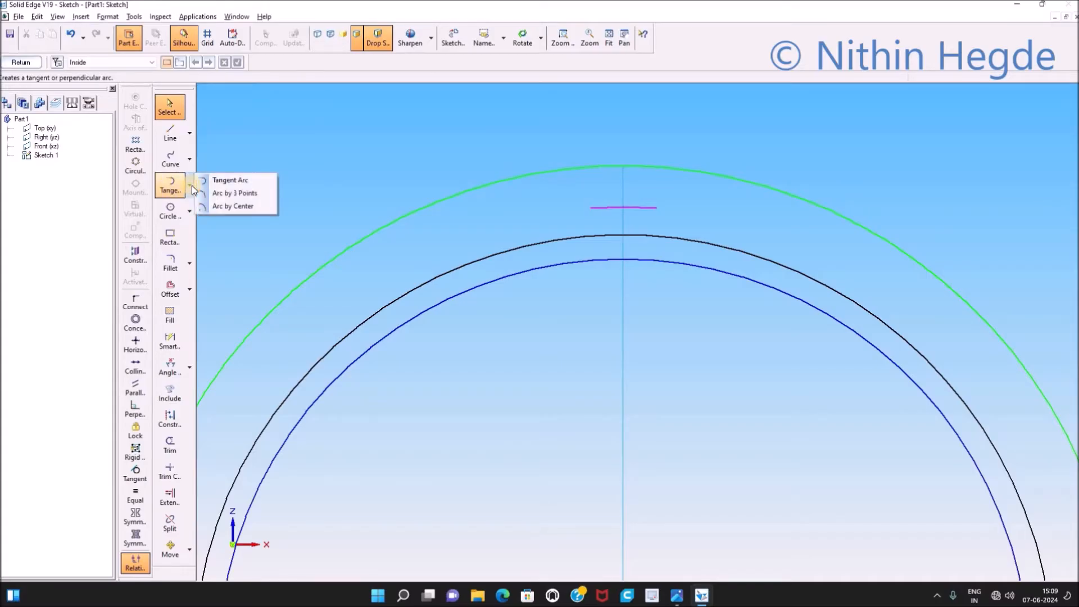
click(225, 207)
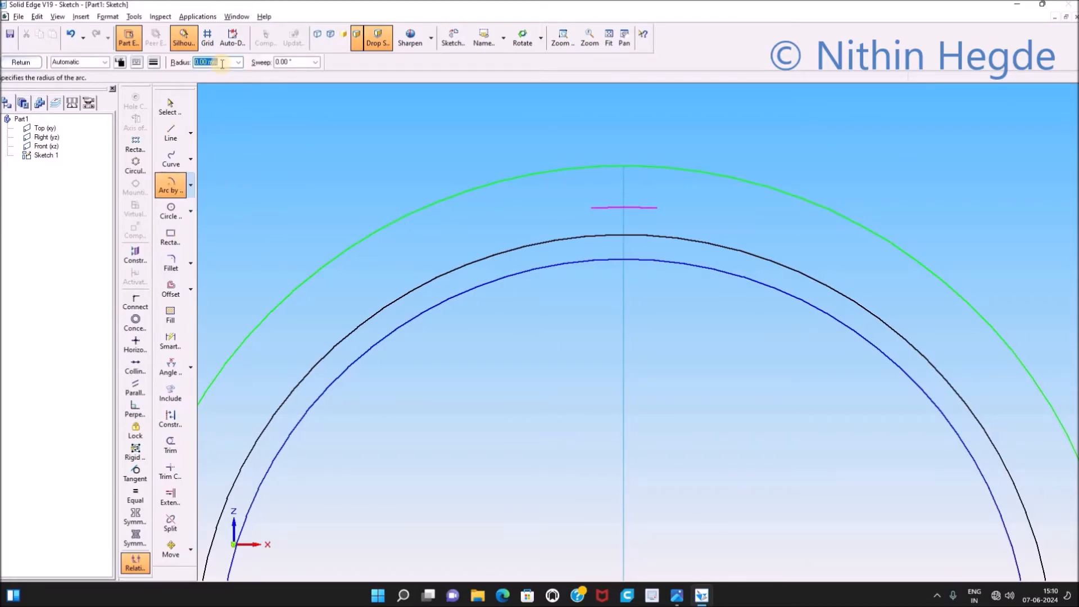
text(99/8)
key(Tab)
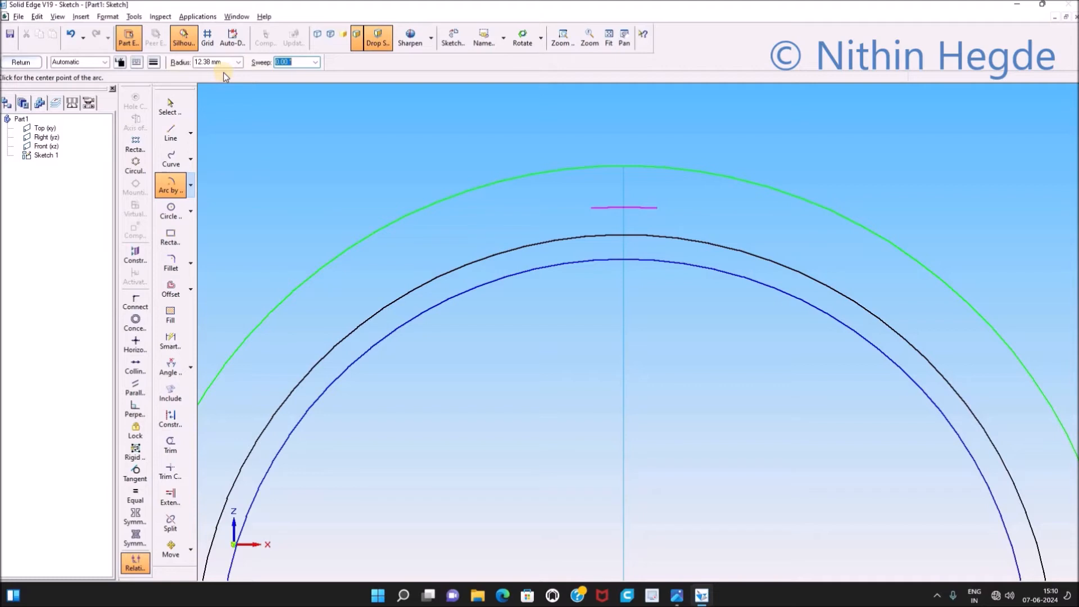
click(653, 213)
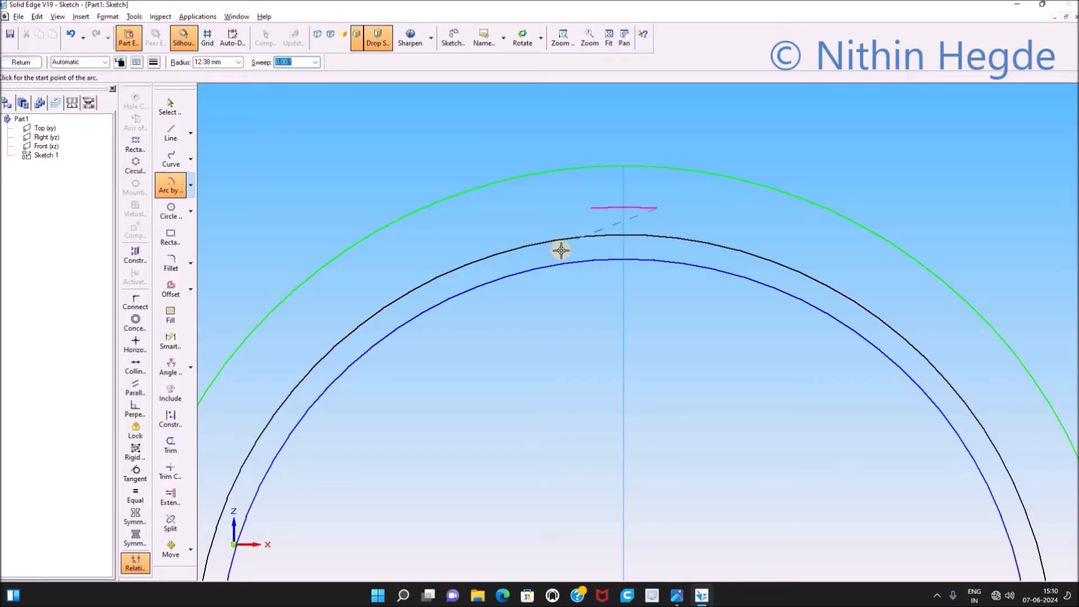
click(538, 224)
click(536, 218)
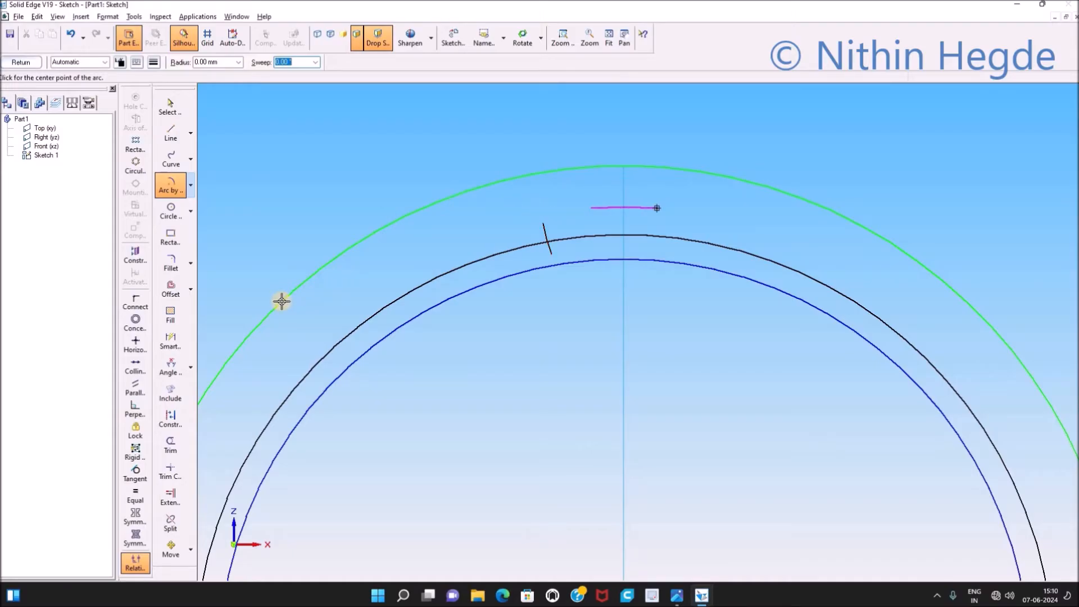
click(171, 444)
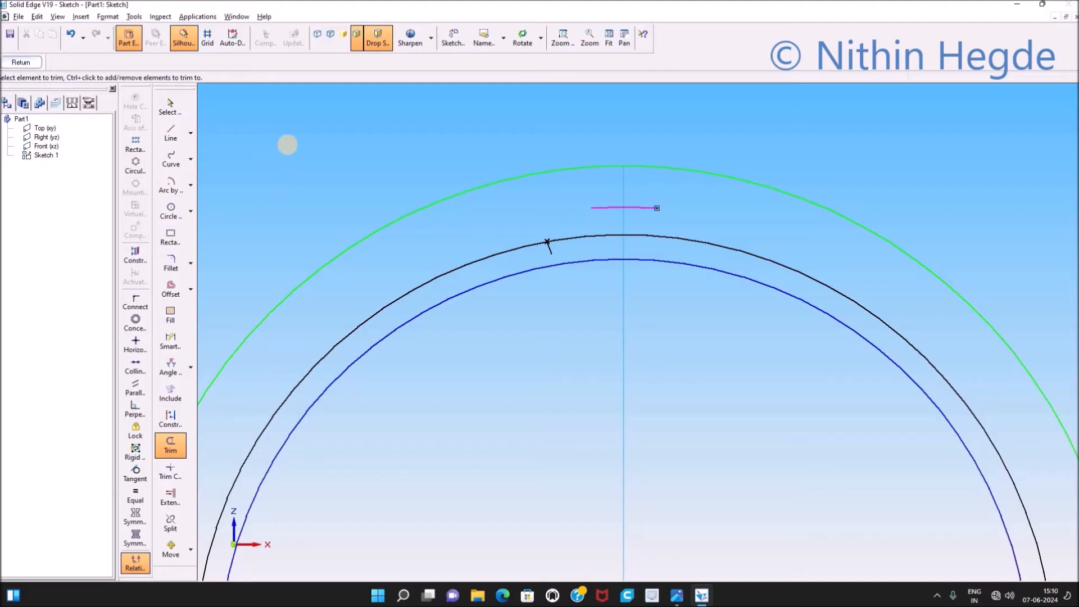
Draw the right tooth flank as a 12.38 mm radius arc centred where the short arc meets the base circle, extending past the addendum circle
click(176, 186)
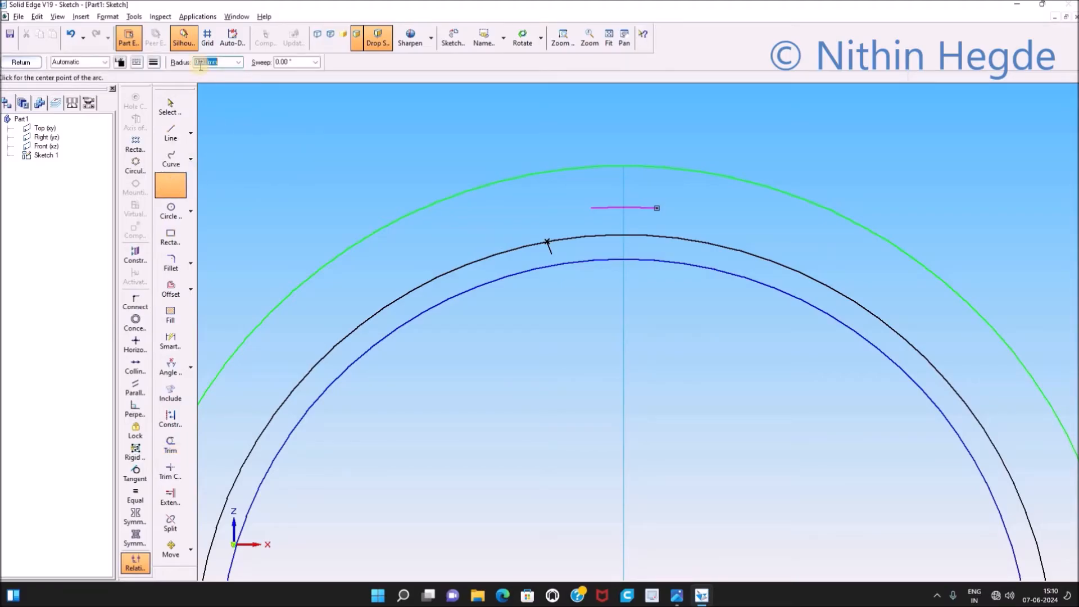
text(9)
key(Tab)
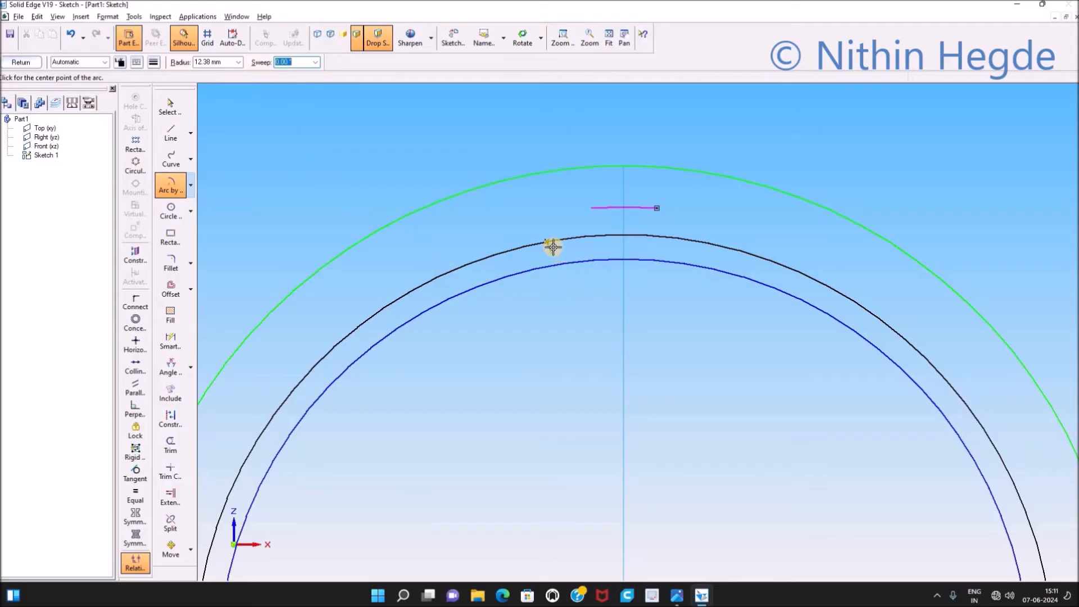
key(Tab)
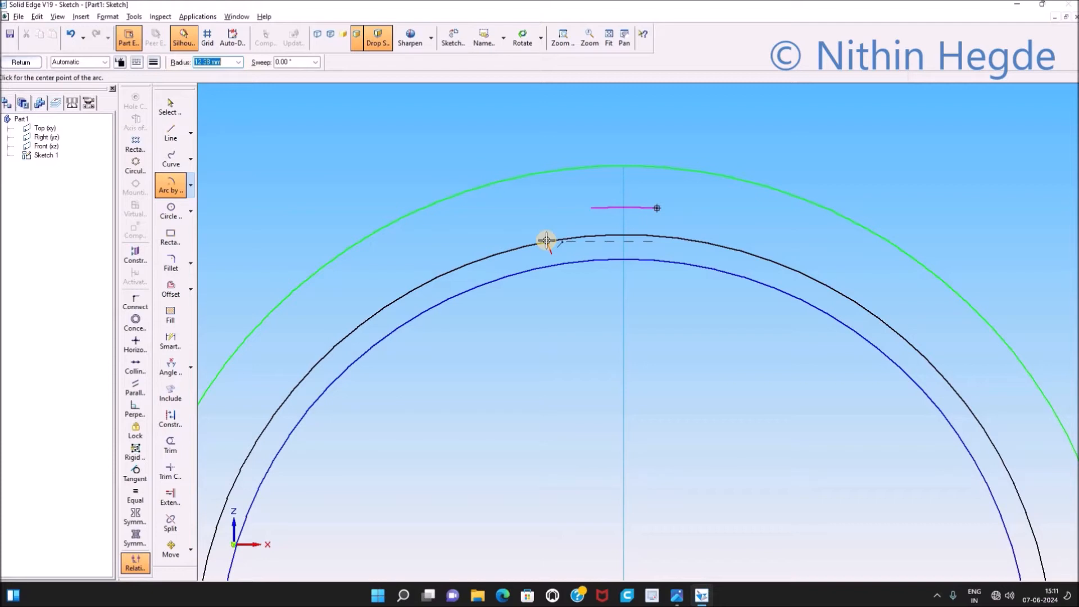
click(546, 240)
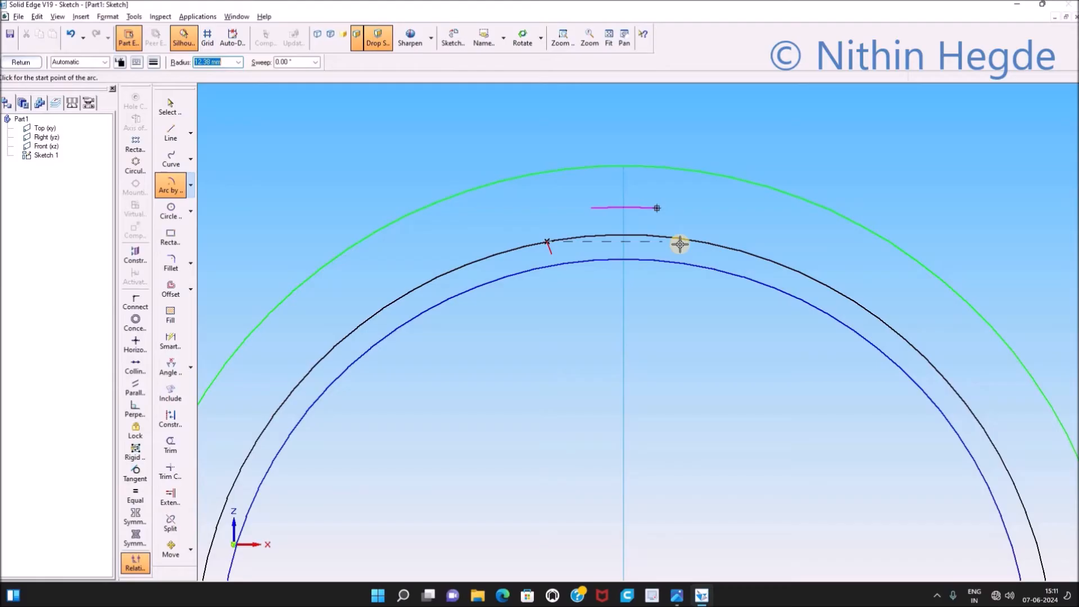
click(662, 240)
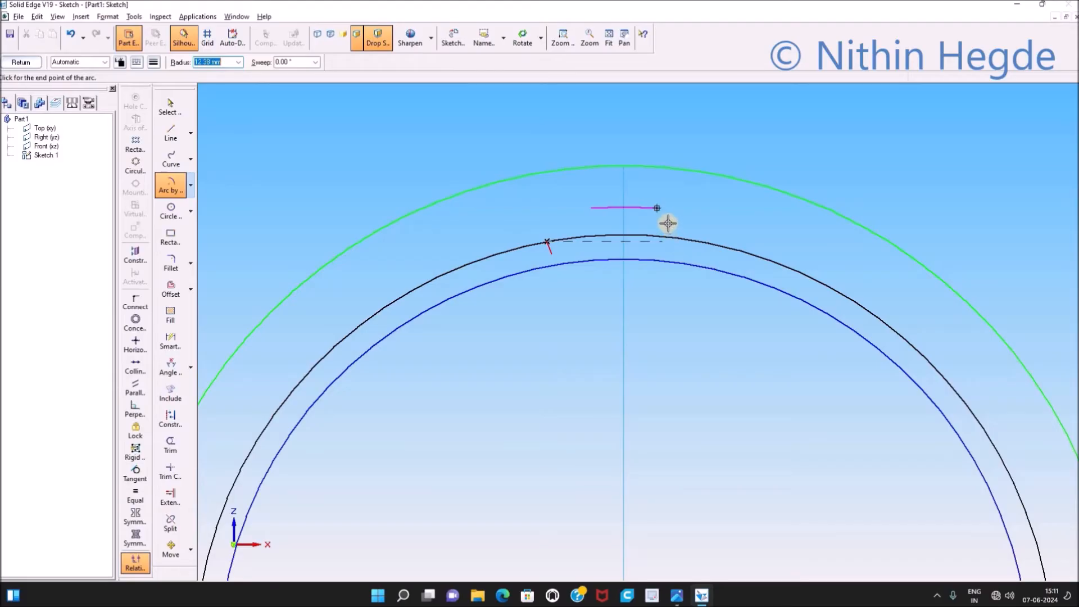
click(605, 143)
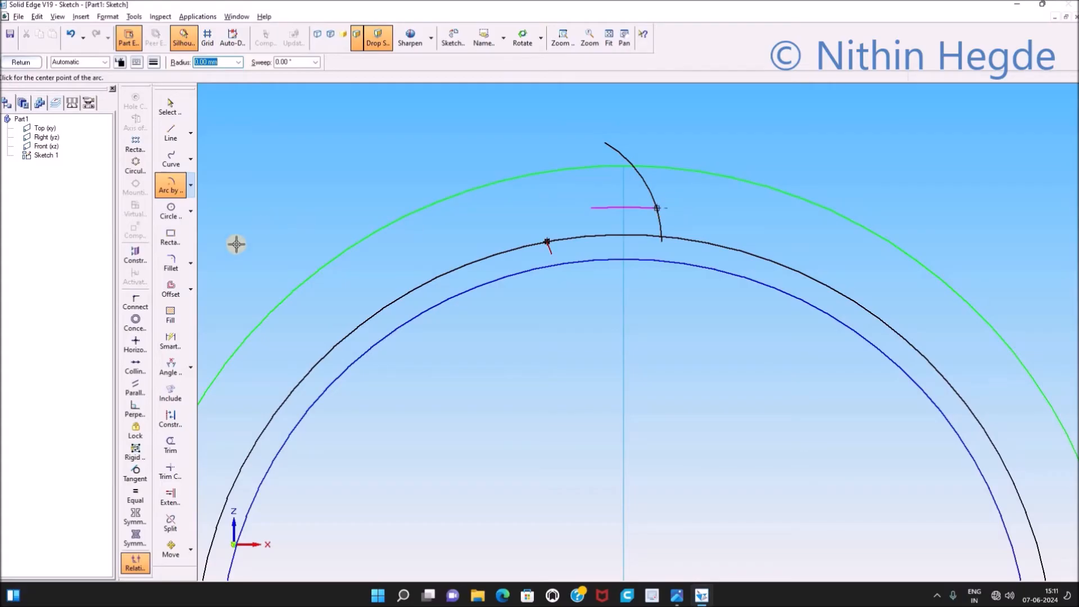
Dimension the radius of the right tooth flank arc
click(172, 340)
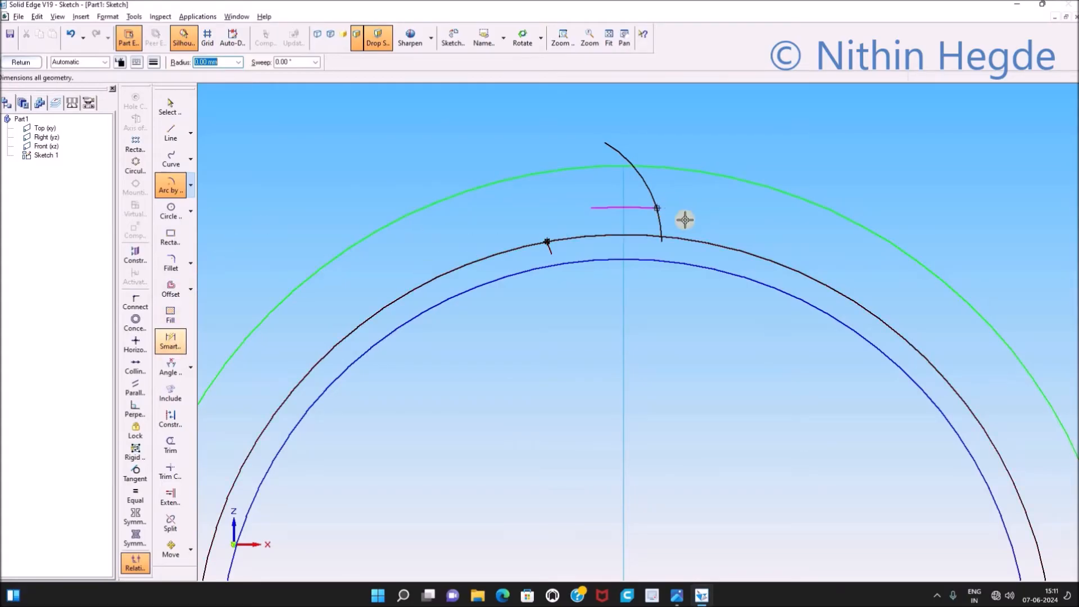
click(659, 223)
click(697, 210)
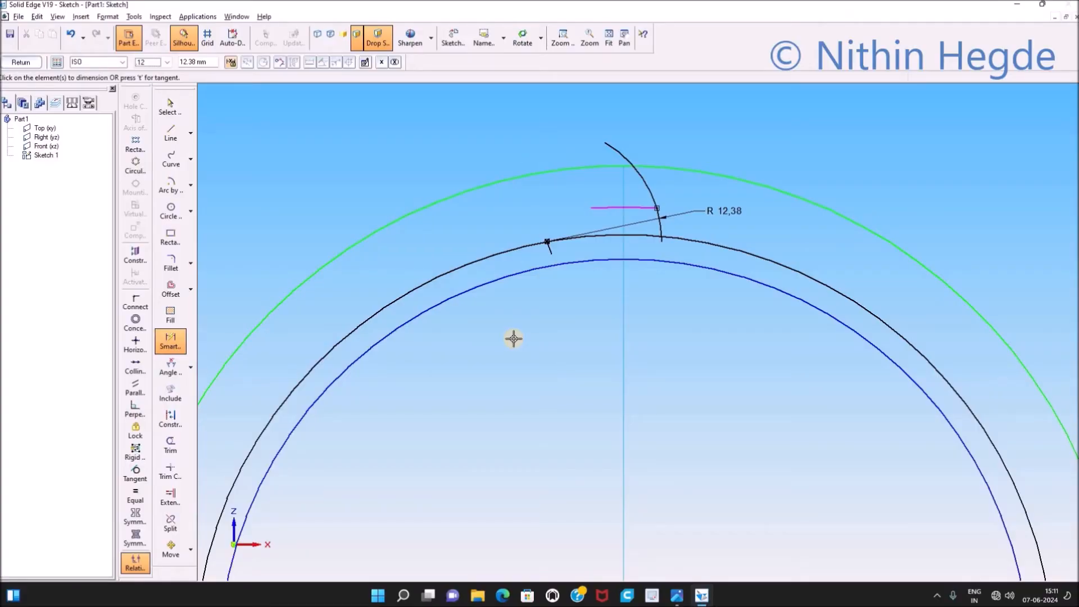
key(Escape)
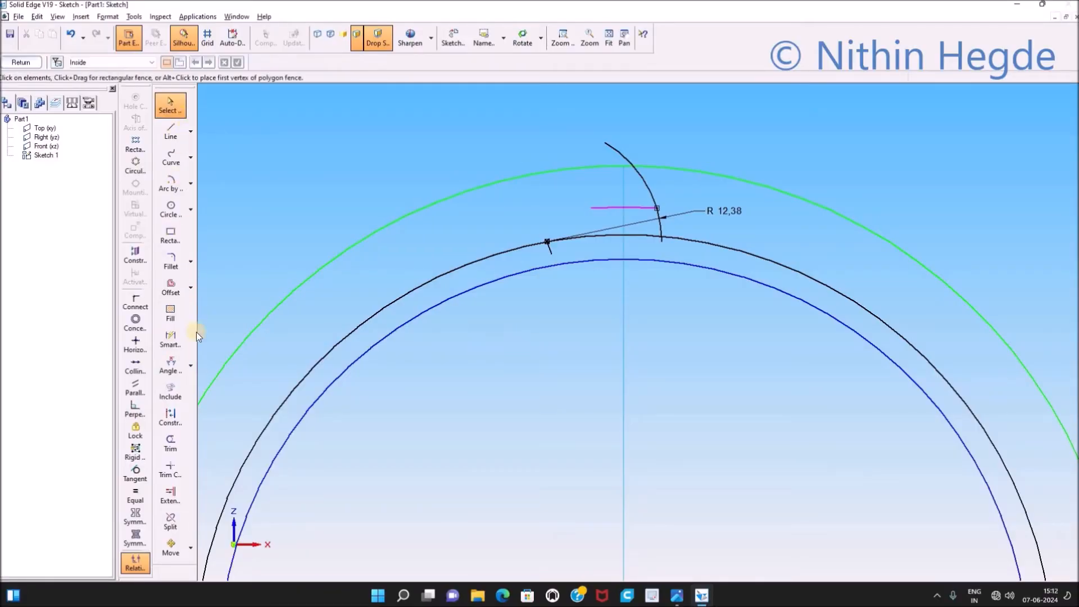
Mirror the right flank arc about the vertical axis, keeping the original, to form the left tooth flank
click(186, 366)
key(Escape)
click(171, 550)
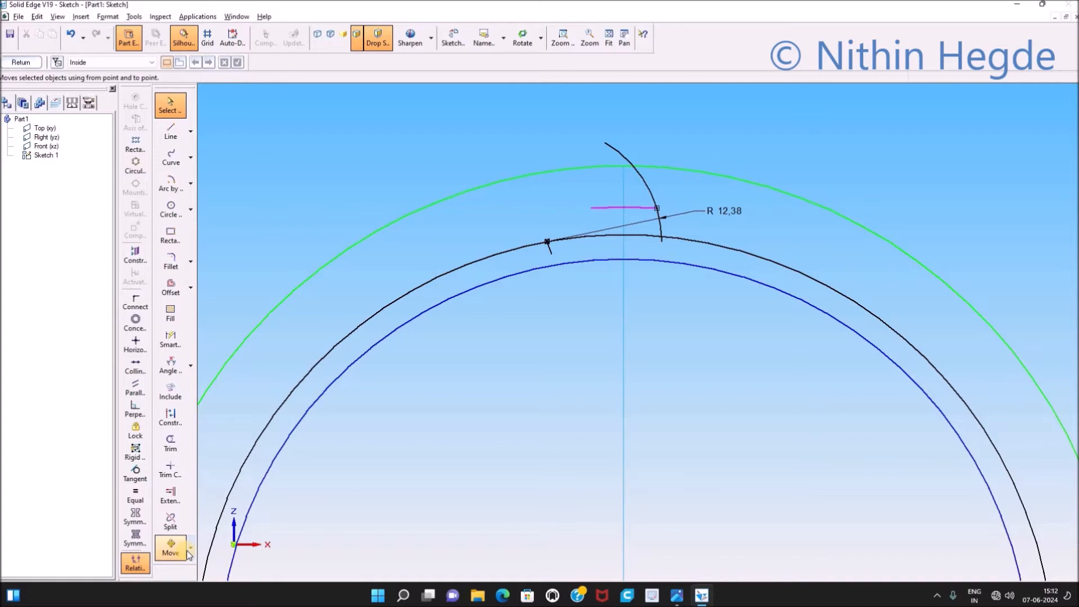
click(191, 549)
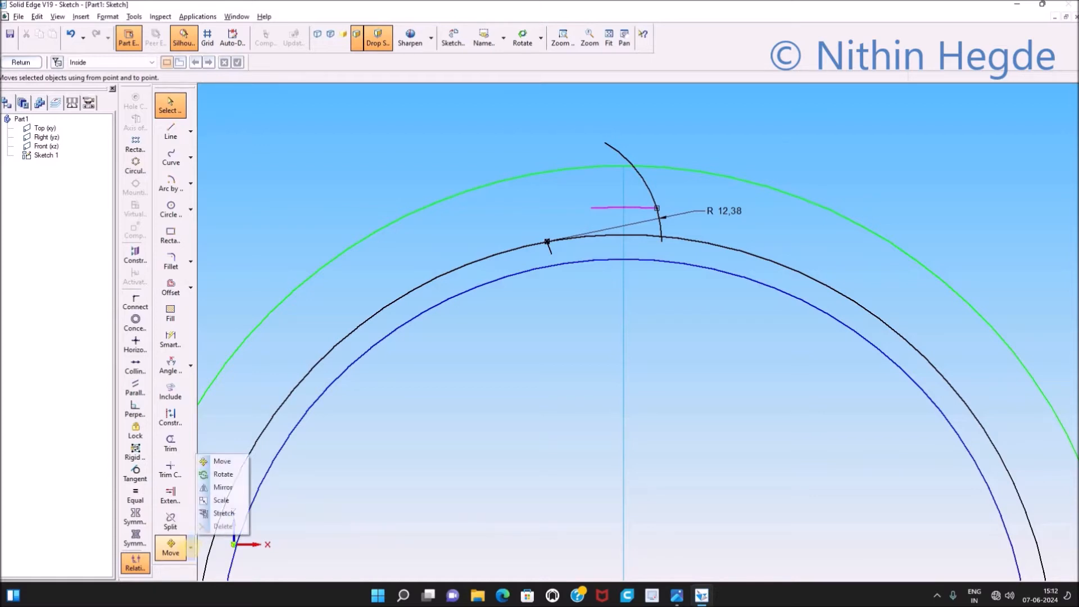
click(223, 488)
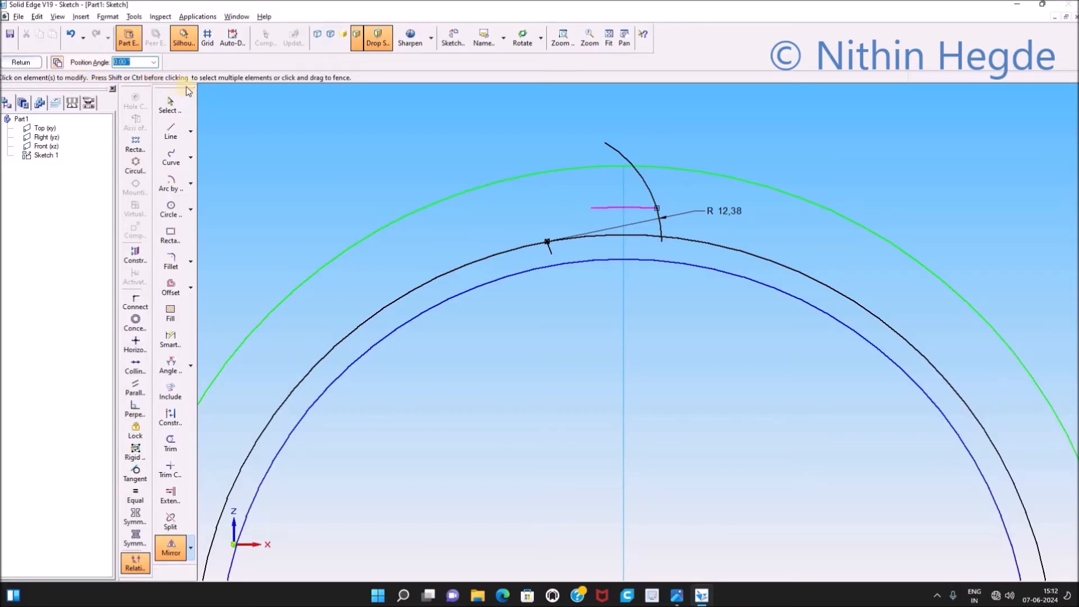
click(613, 148)
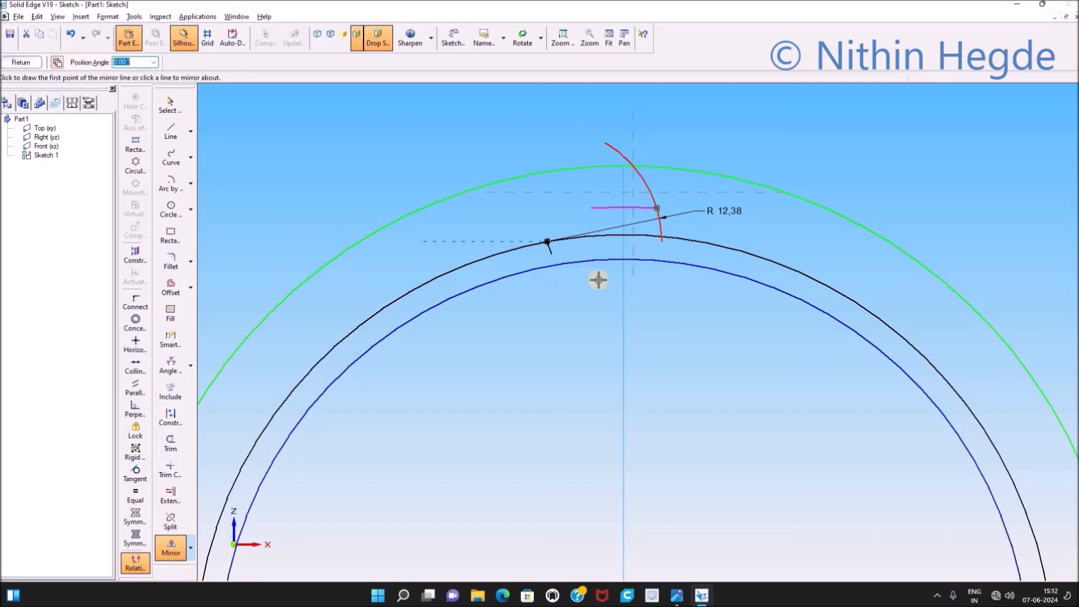
click(622, 281)
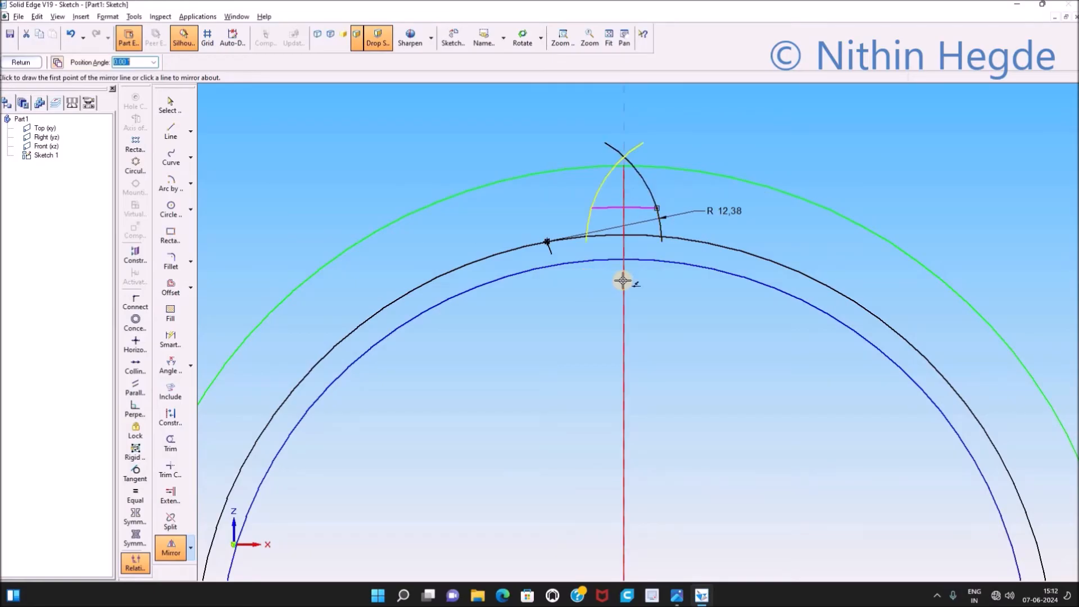
key(Escape)
Trim away the leftover short arc, the flank ends inside the base circle, the base circle itself and the pitch segment
click(171, 444)
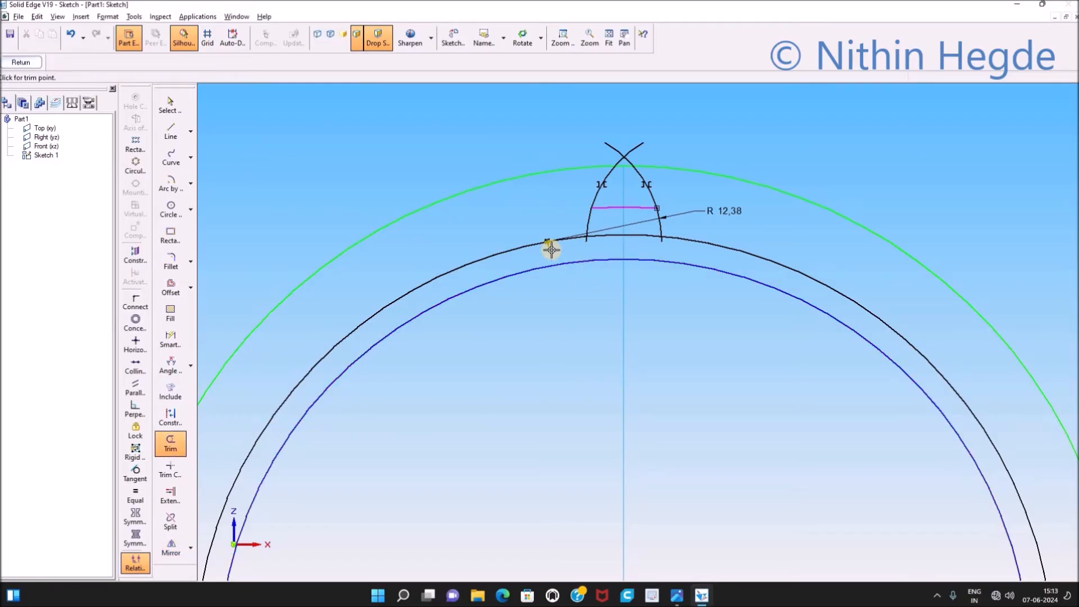
click(589, 240)
click(661, 237)
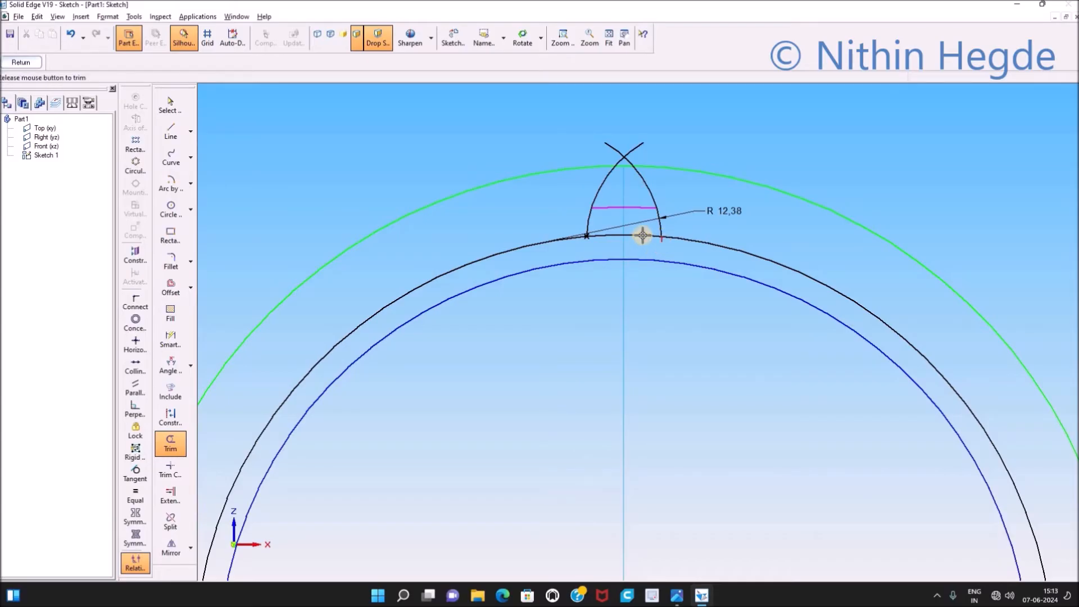
click(642, 235)
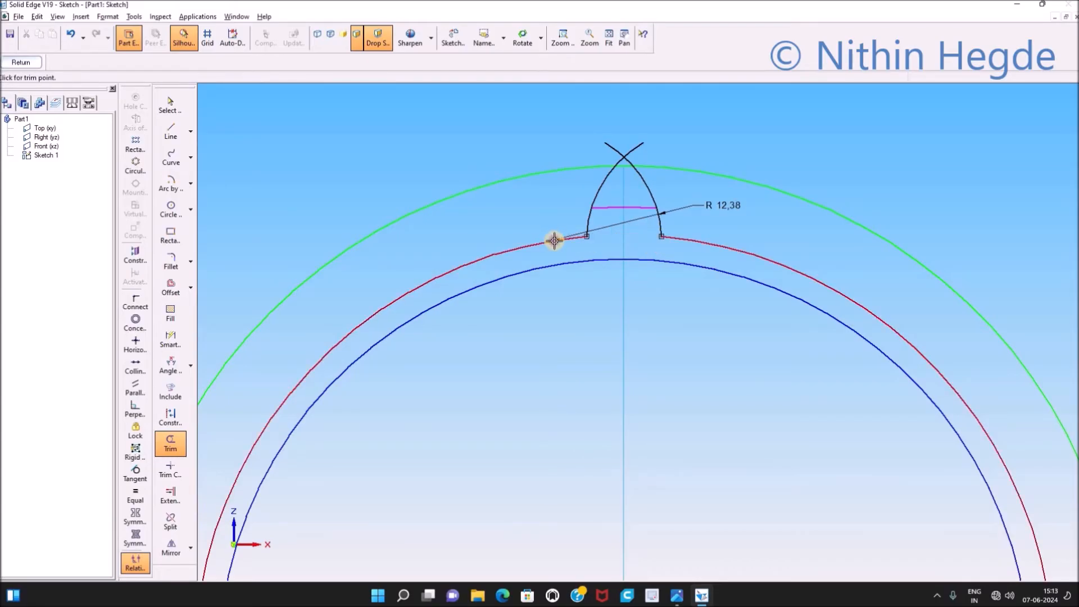
click(617, 207)
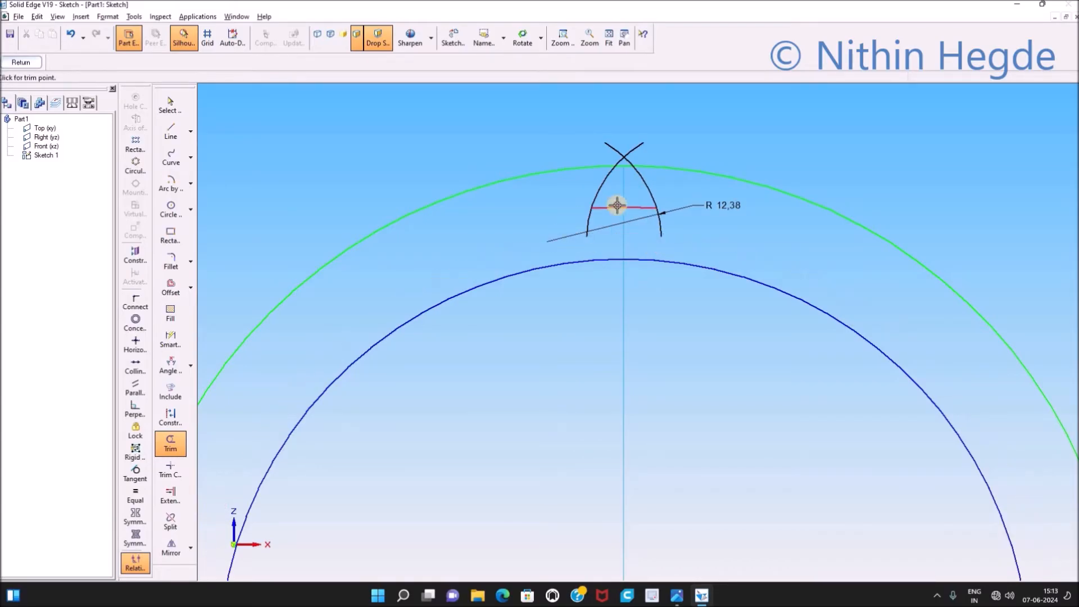
Trim the flank tips beyond the green addendum circle, and remove the addendum circle outside the tooth's top land
click(618, 153)
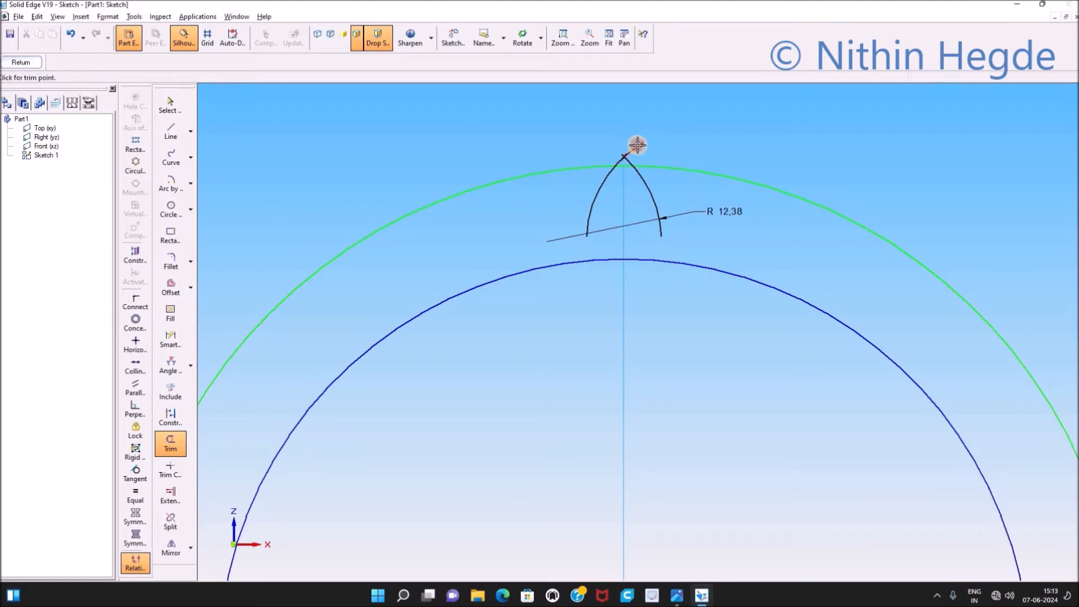
click(624, 159)
click(604, 163)
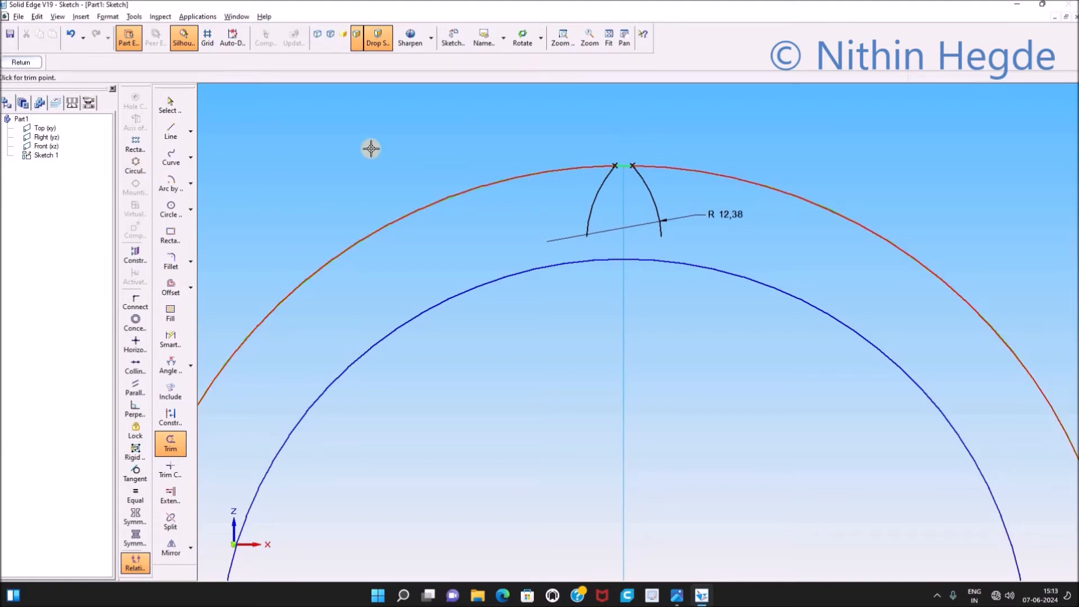
click(535, 173)
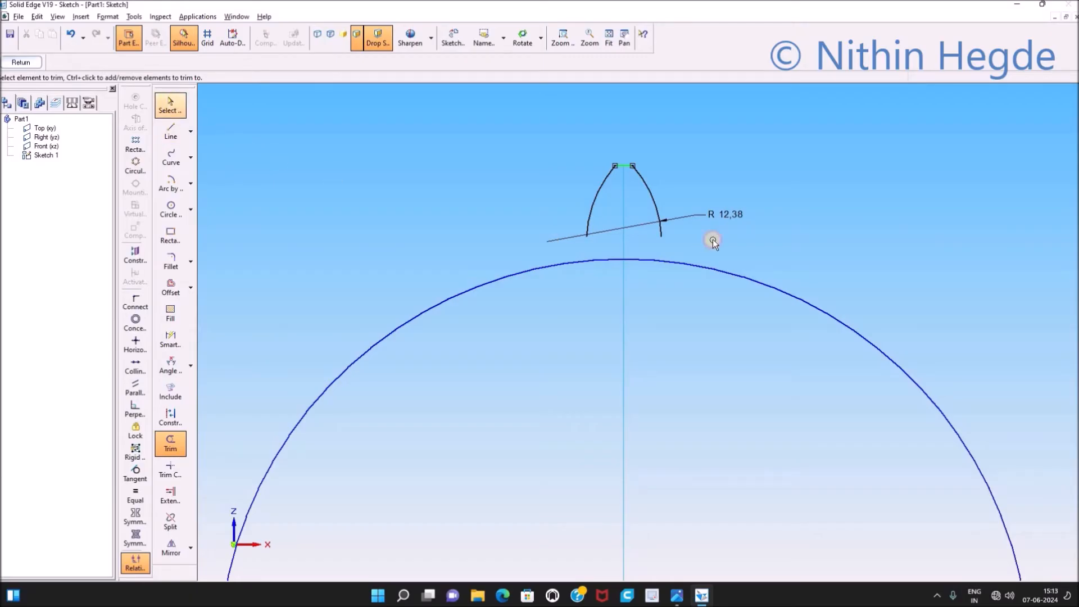
Delete the radius dimension from the right tooth flank arc
right_click(727, 219)
click(725, 220)
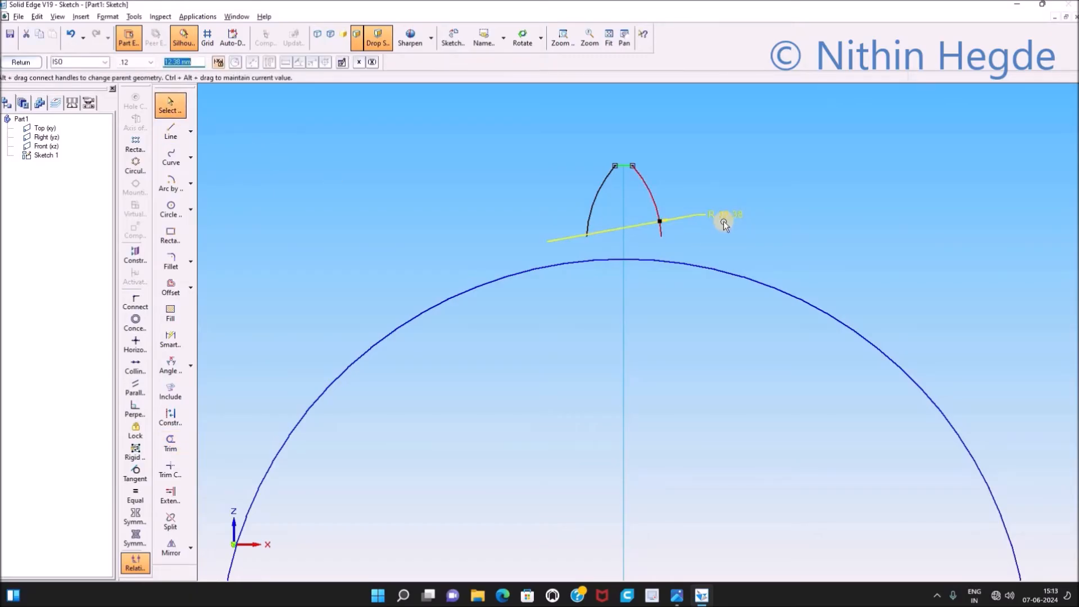
key(Delete)
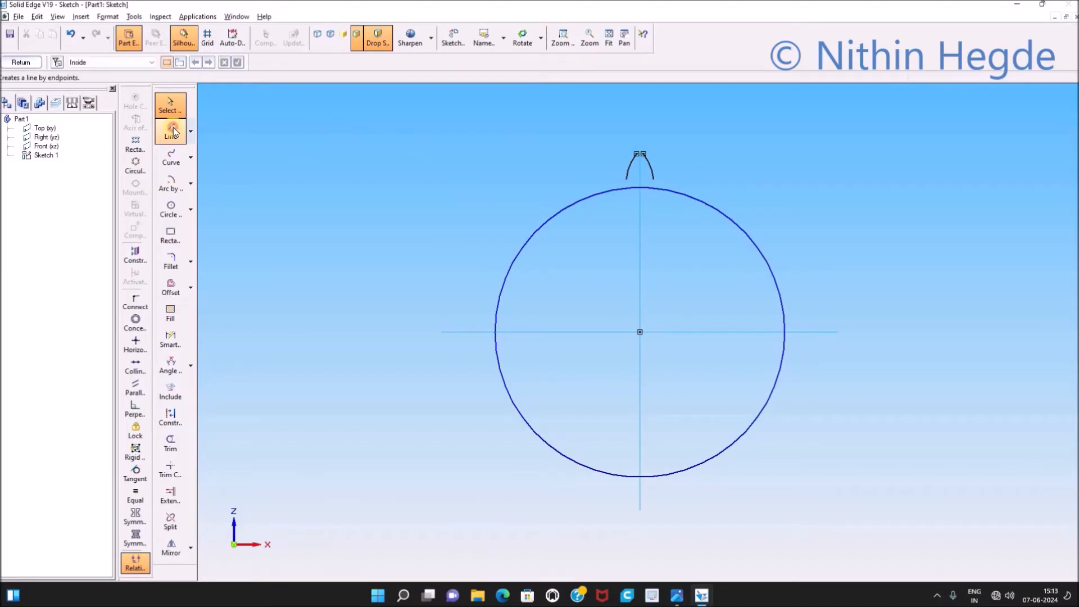
Draw two blue lines joining the lower ends of the left and right tooth flanks to the circle's centre
click(171, 126)
click(120, 63)
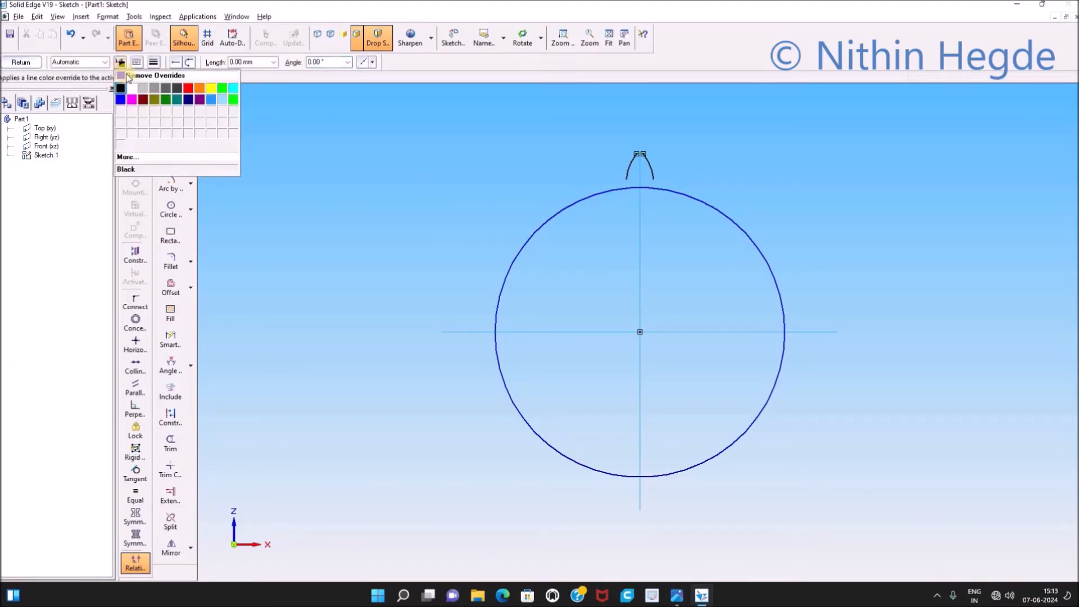
click(122, 103)
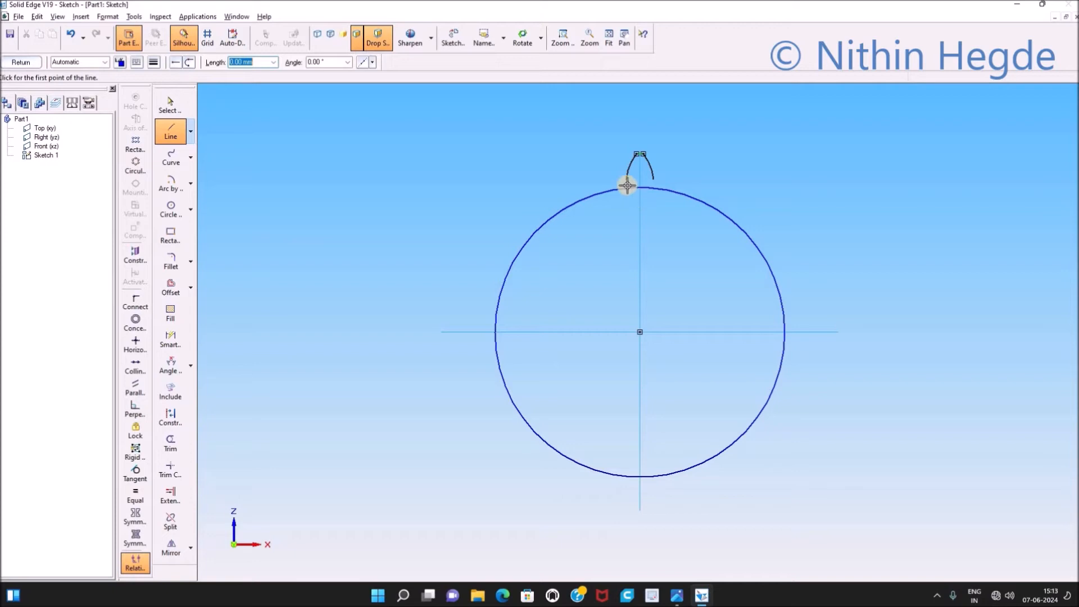
click(626, 179)
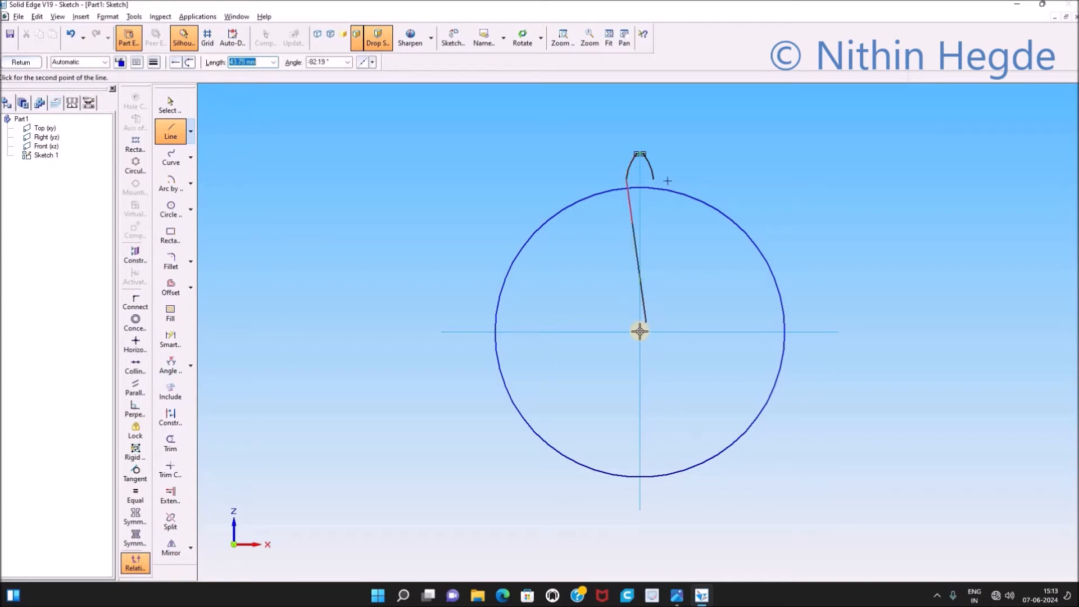
click(640, 332)
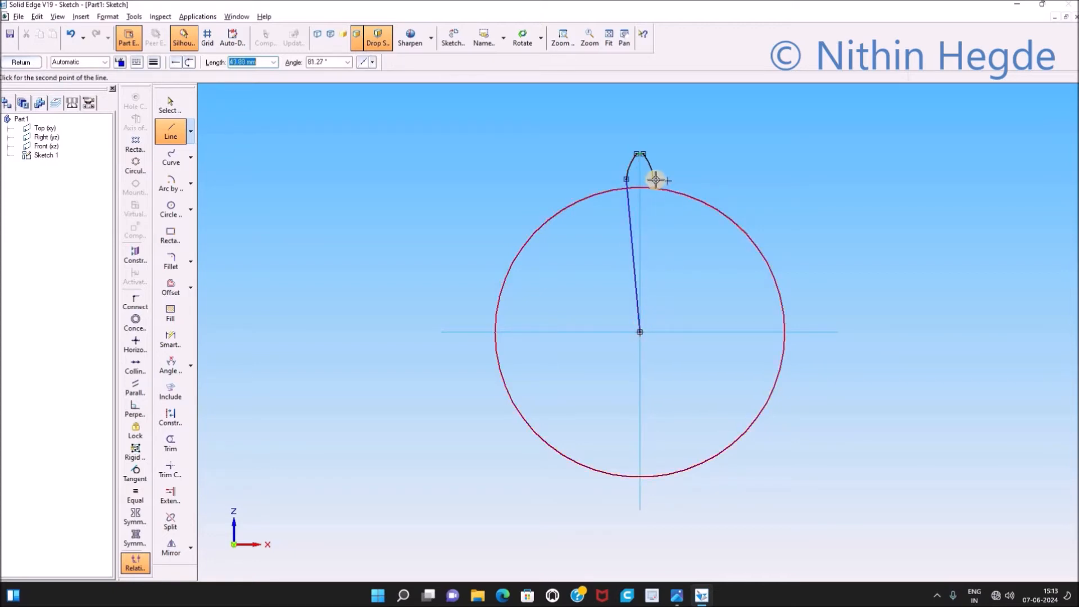
click(654, 179)
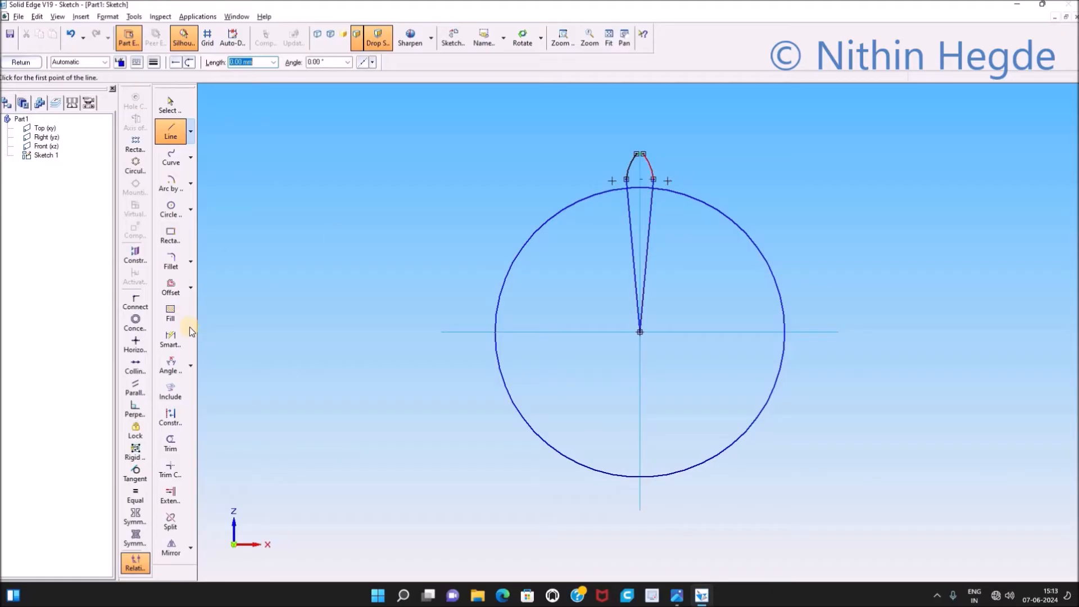
Dimension the angle between the two radial lines and delete that dimension again
click(198, 359)
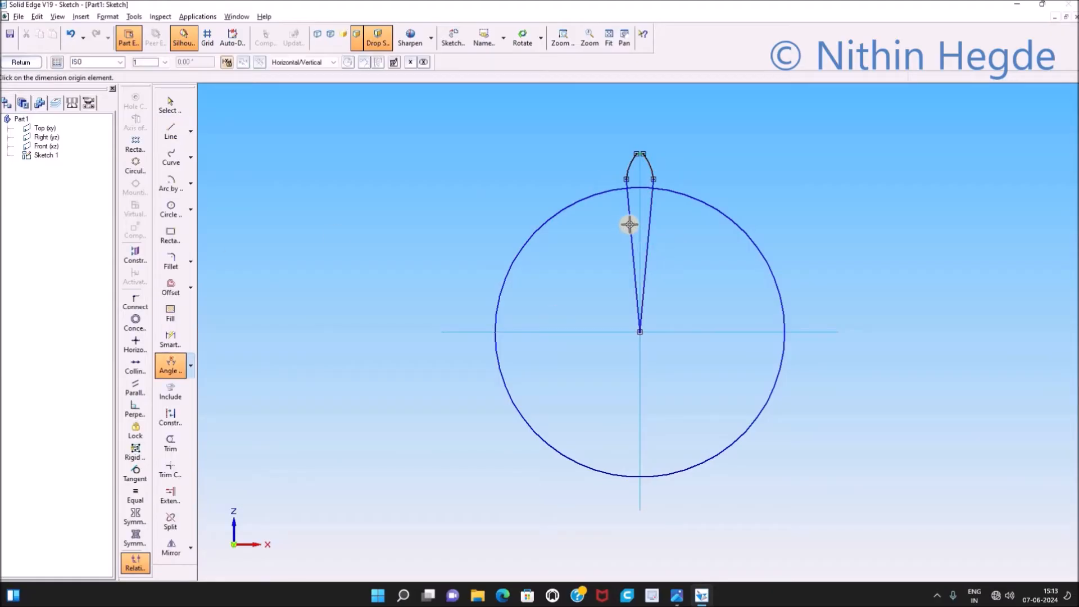
click(650, 226)
click(645, 216)
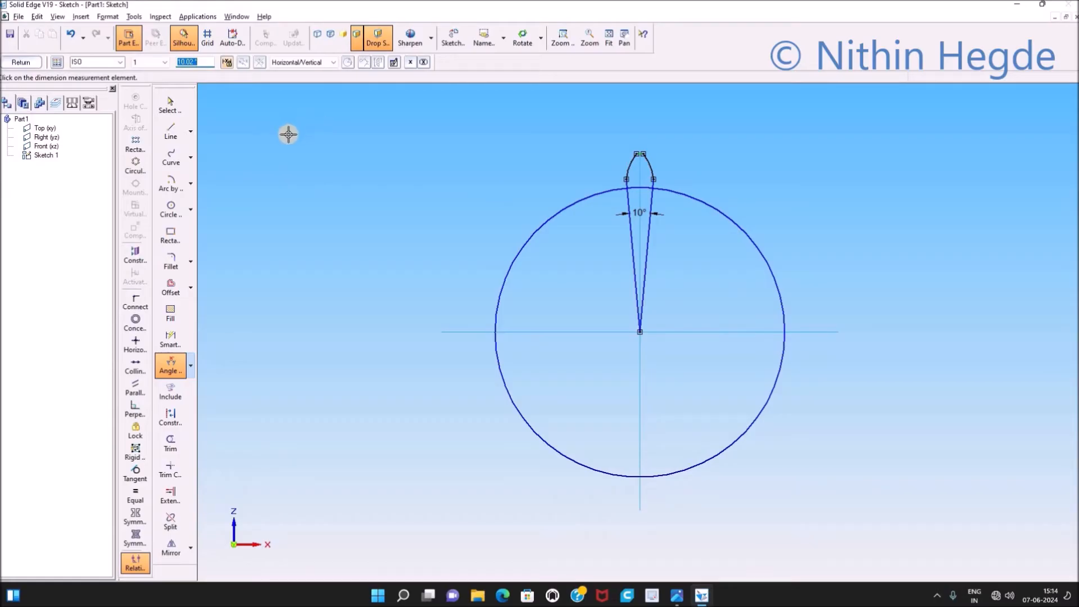
key(Escape)
key(Delete)
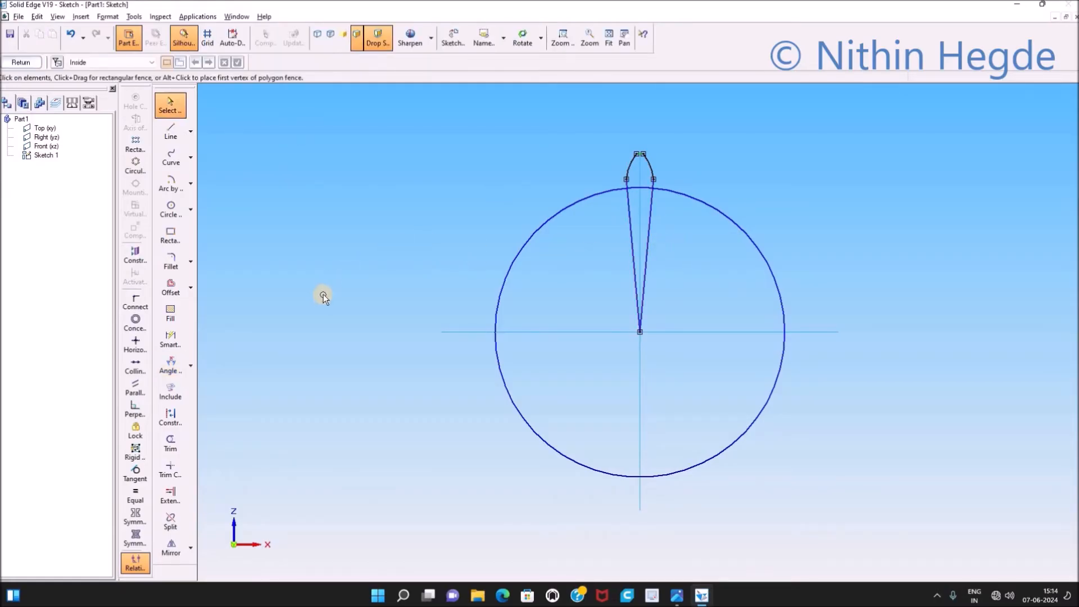
Trim the two radial lines inside the dedendum circle and the circle's short arc beneath the tooth
click(174, 448)
mouse_move(680, 255)
mouse_down()
mouse_move(612, 260)
mouse_move(646, 184)
mouse_up()
click(646, 186)
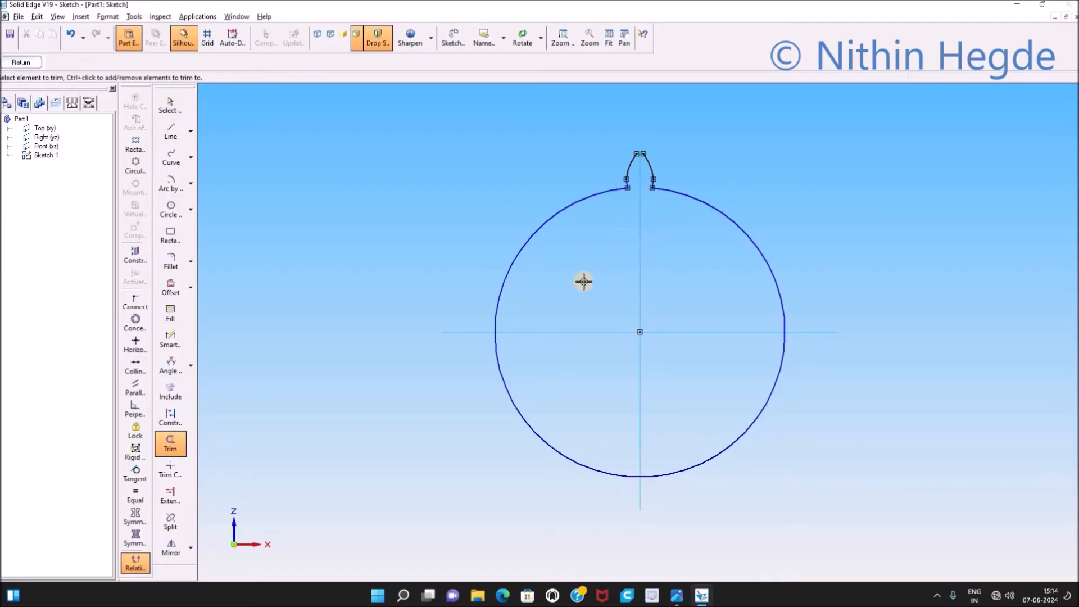
key(Escape)
Fillet both root corners between the tooth and the dedendum circle with radius 14.14/8, and finish the sketch
key(ctrl+f)
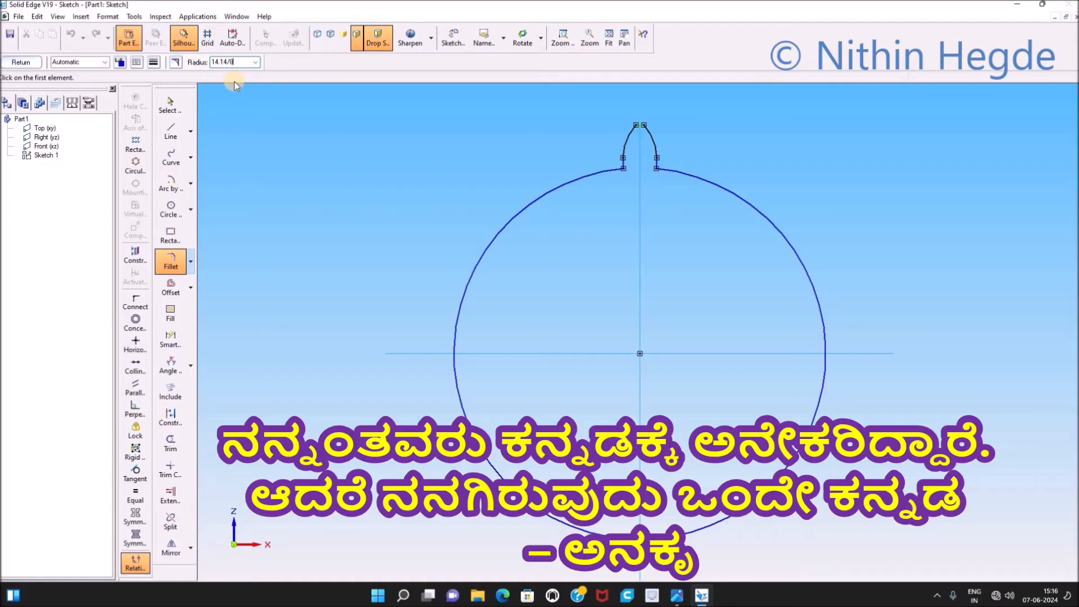
click(656, 168)
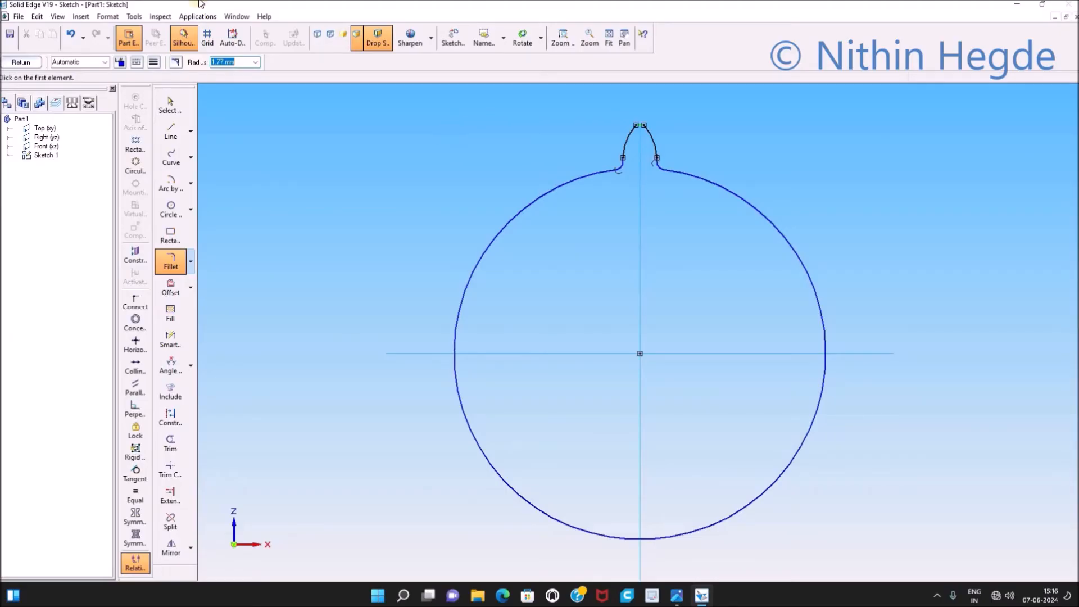
click(22, 64)
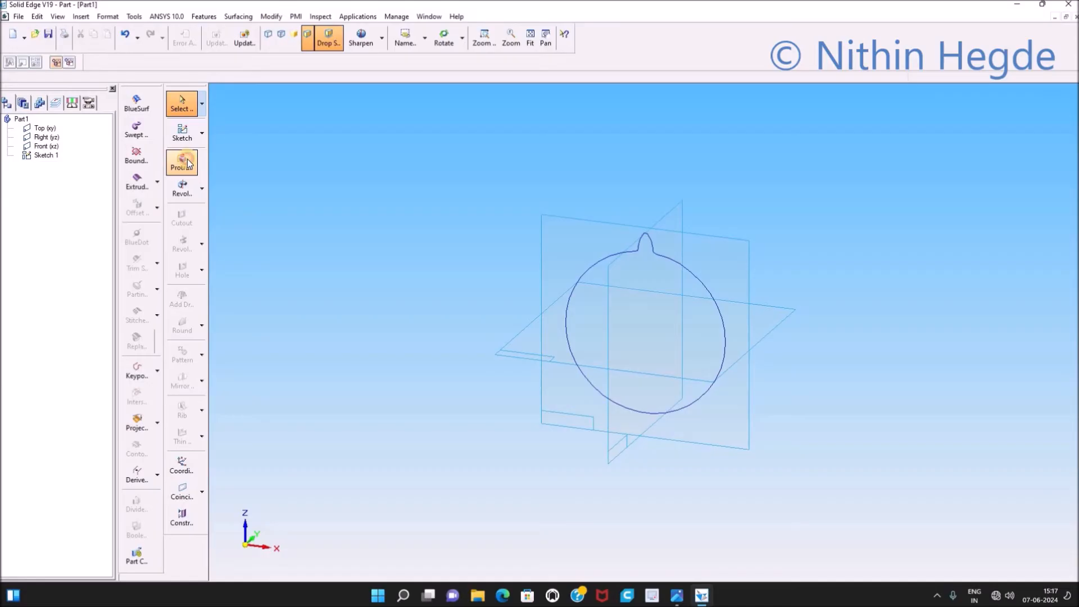
Extrude the closed sketch chain of the tooth and dedendum circle 45 mm to the rear side of the front plane
click(181, 162)
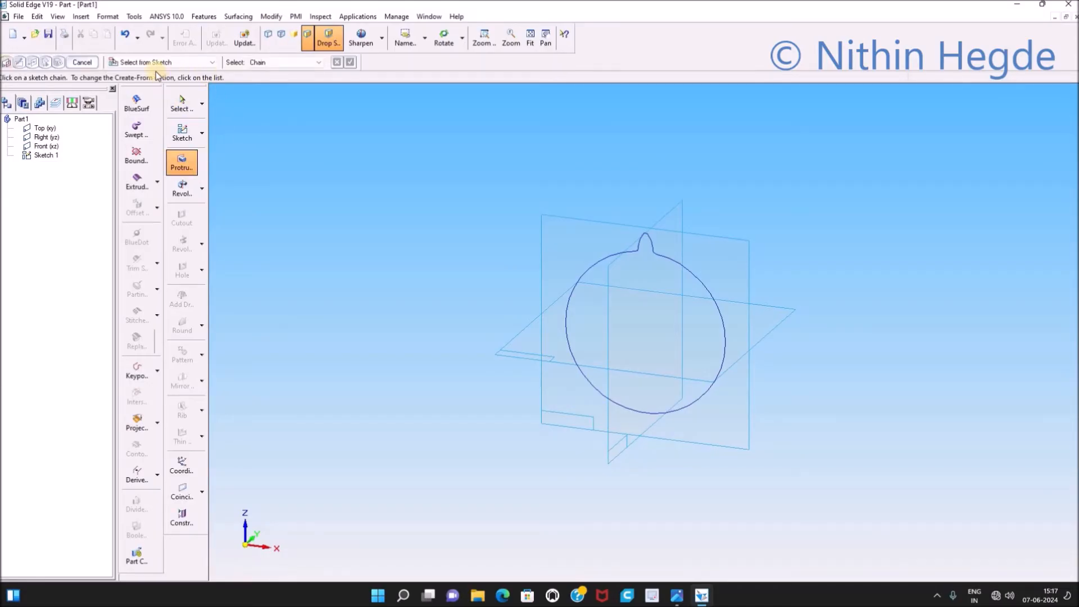
click(211, 62)
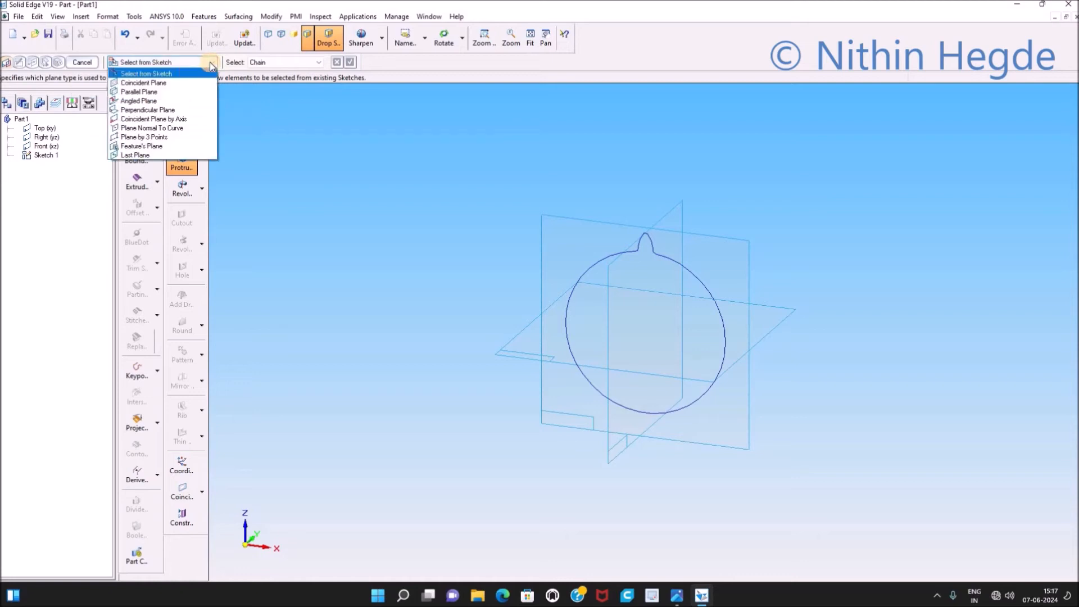
click(179, 74)
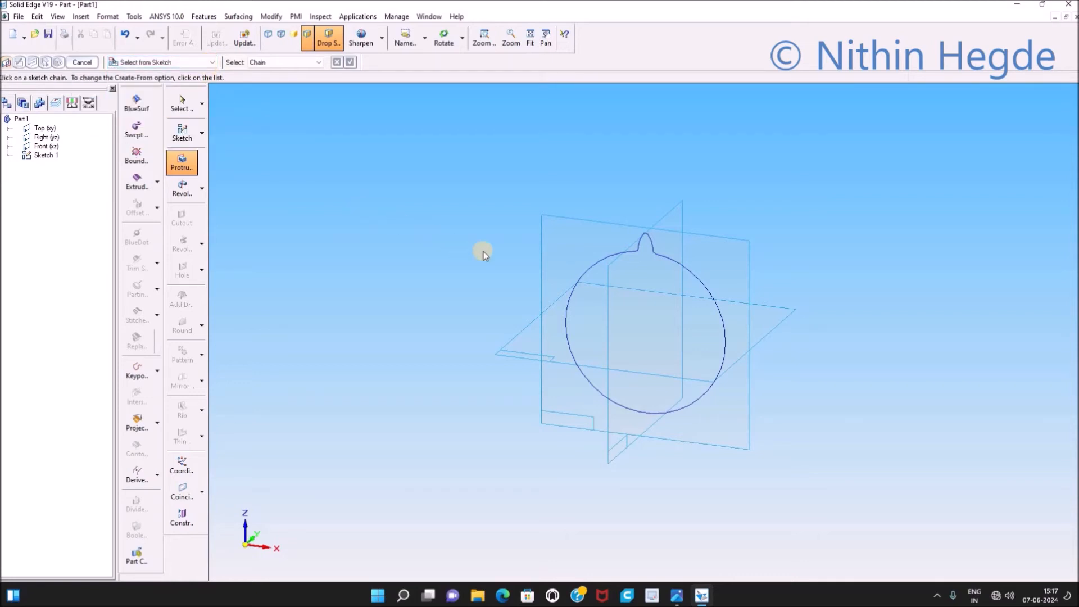
click(596, 259)
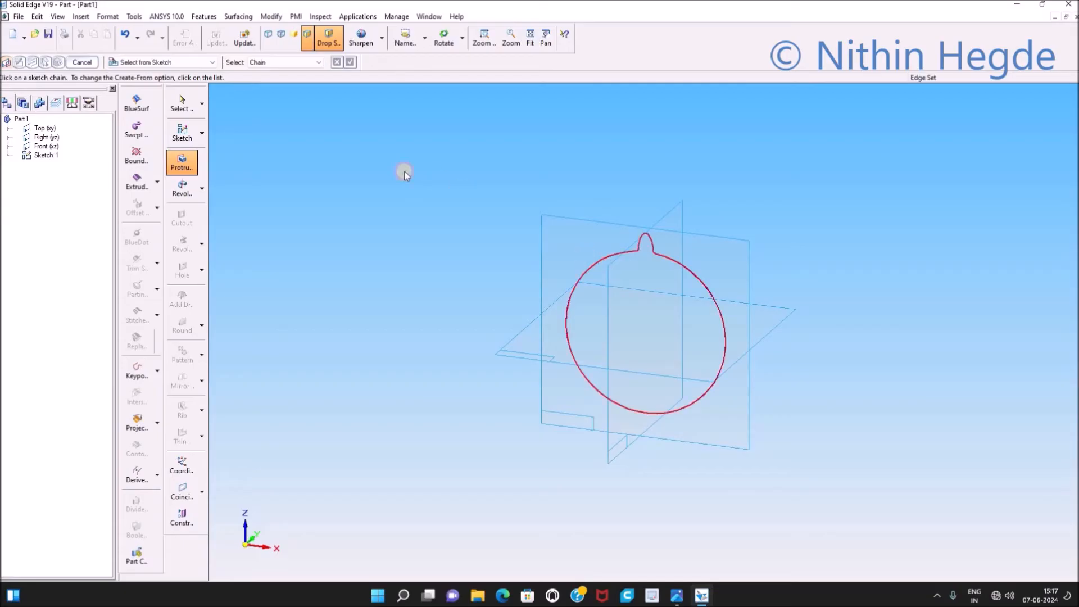
click(351, 61)
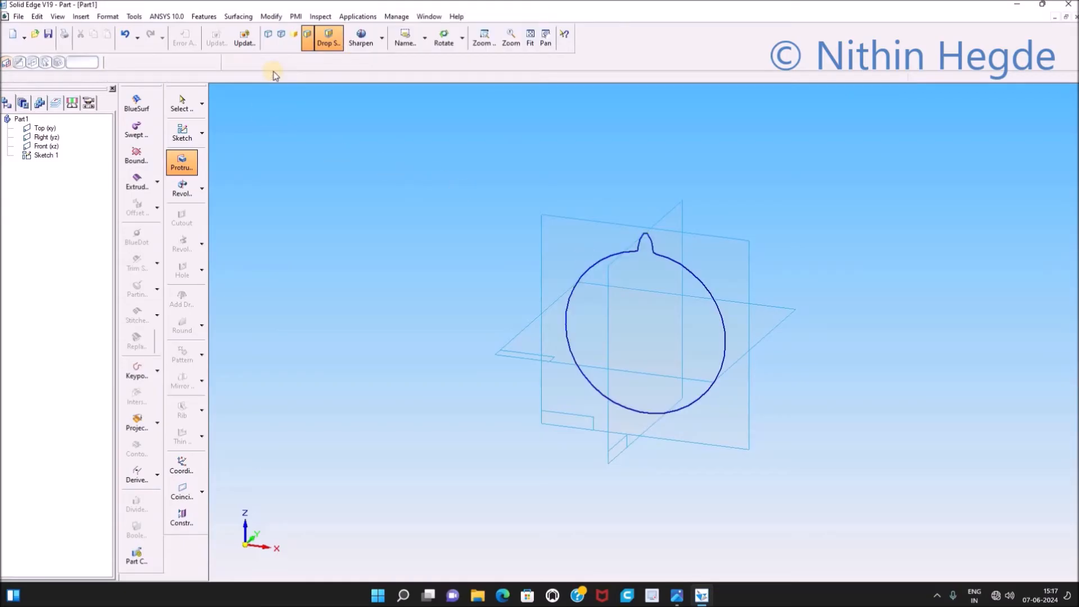
text(4)
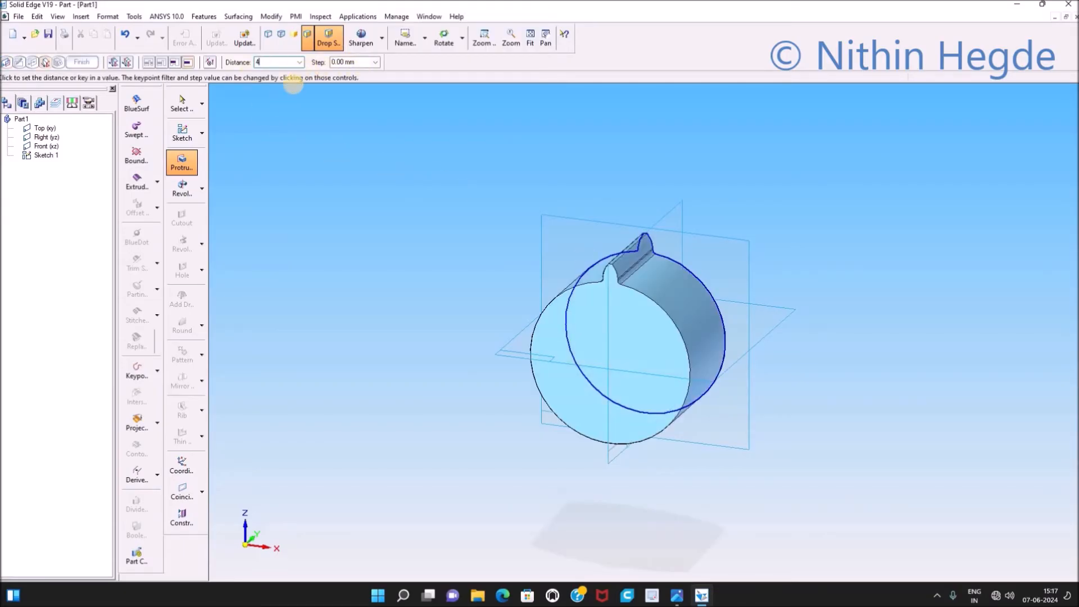
text(5)
key(Return)
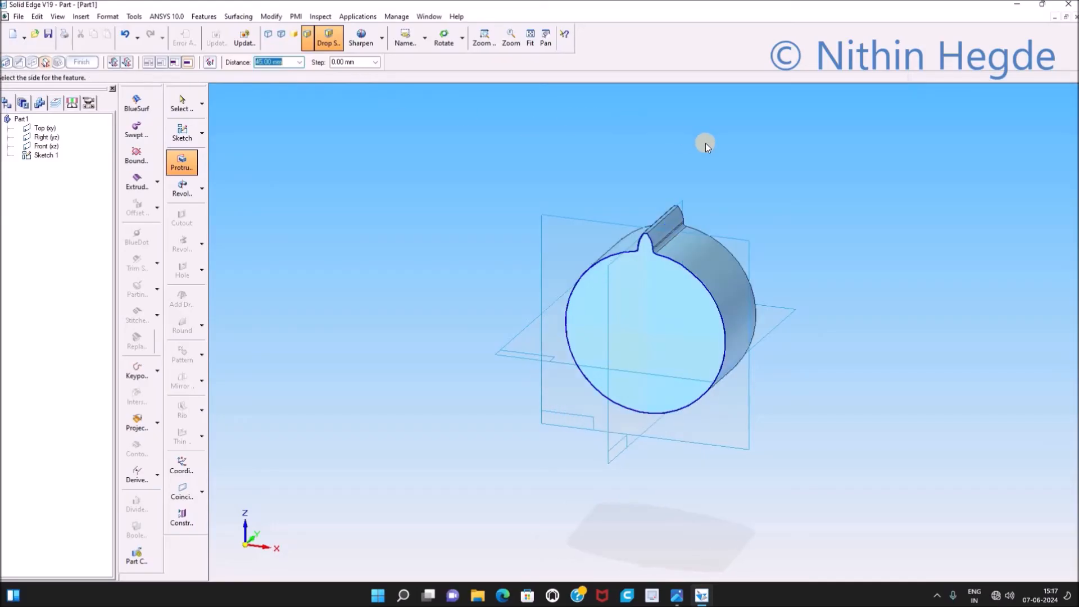
click(495, 120)
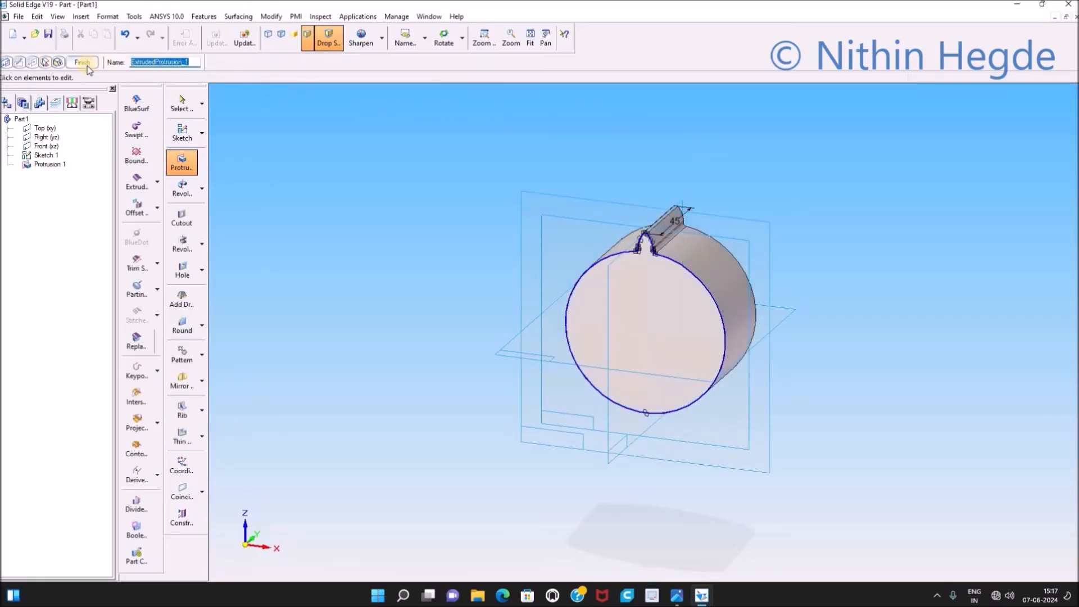
click(81, 61)
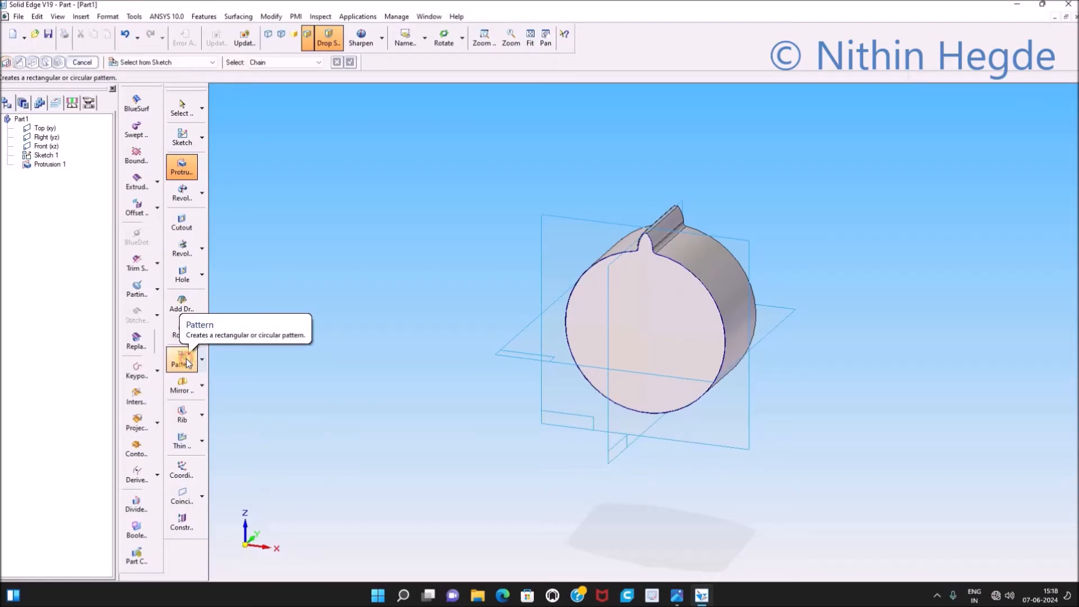
Set up a smart feature pattern of the extruded protrusion, using the front (xz) plane for the pattern profile
click(187, 363)
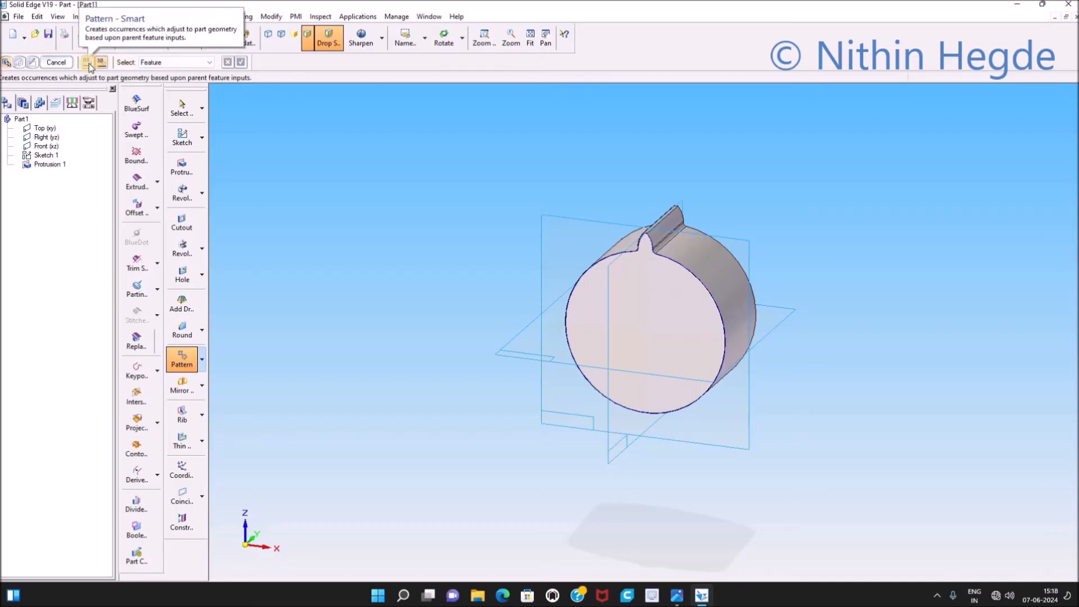
click(88, 62)
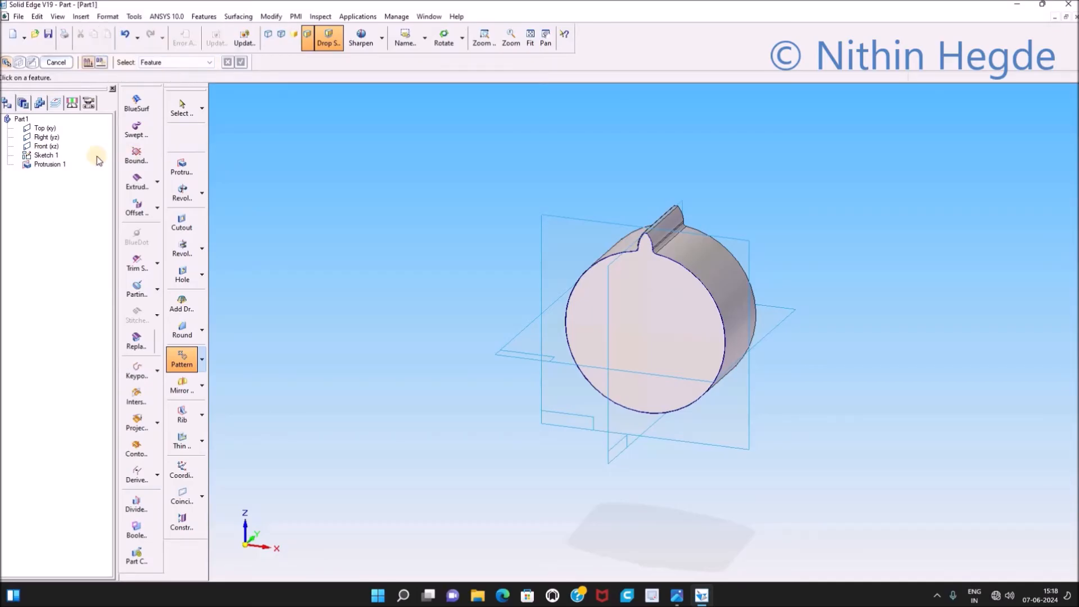
click(49, 165)
click(48, 164)
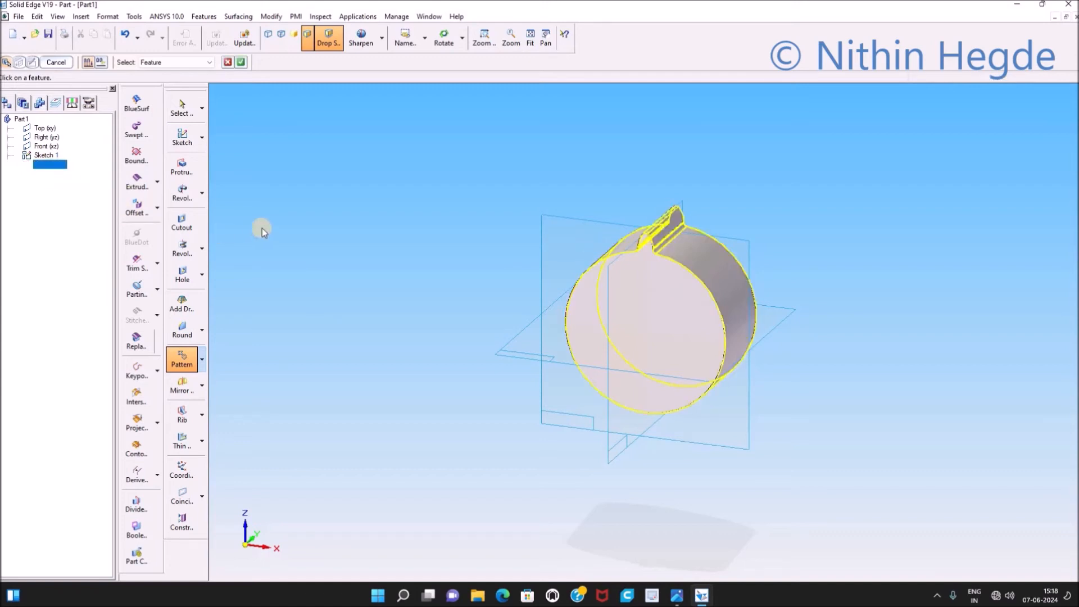
click(241, 62)
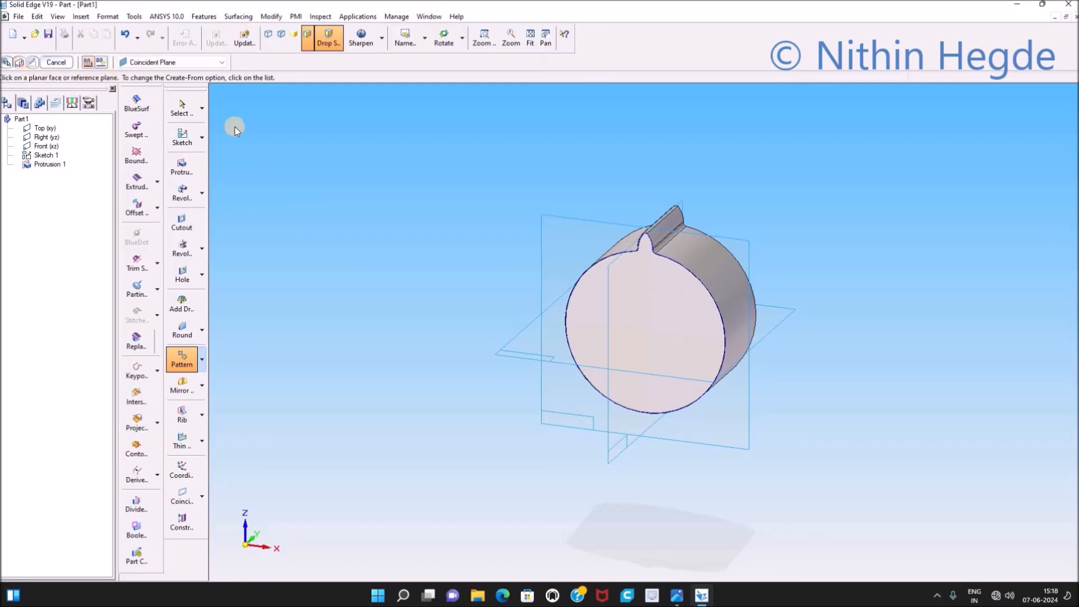
click(573, 220)
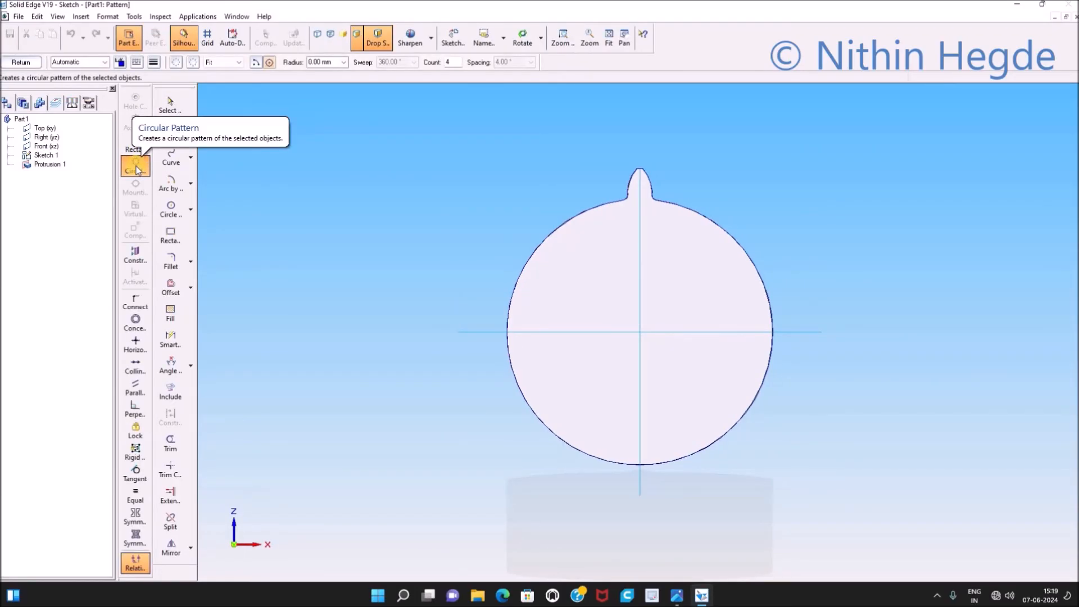
Define a full circular pattern of 22 occurrences centred on the gear's centre, and finish the tooth pattern
click(136, 170)
click(454, 61)
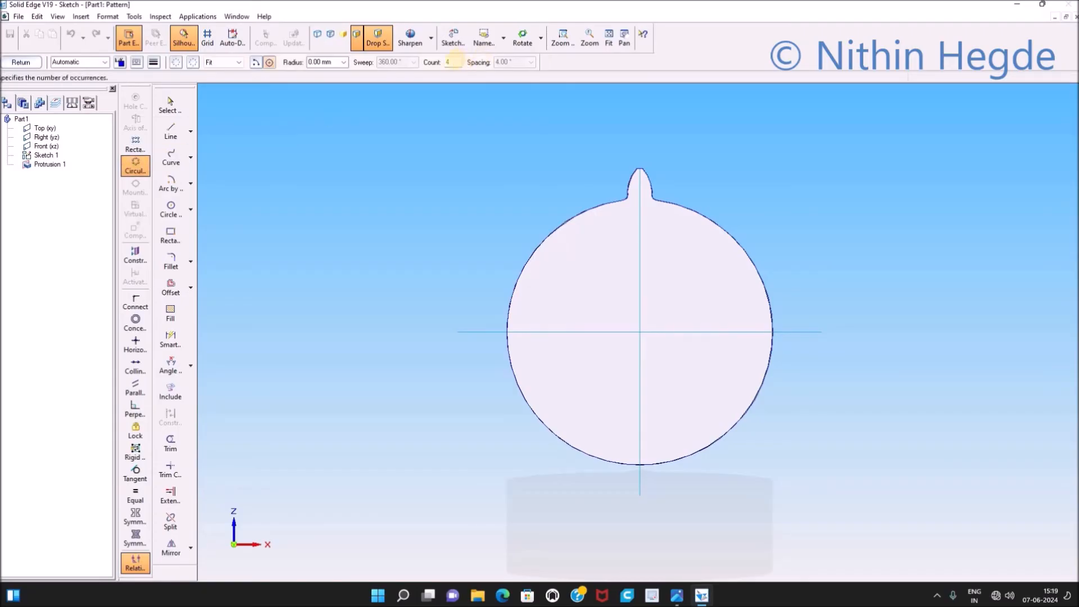
drag(452, 63, 440, 65)
click(640, 331)
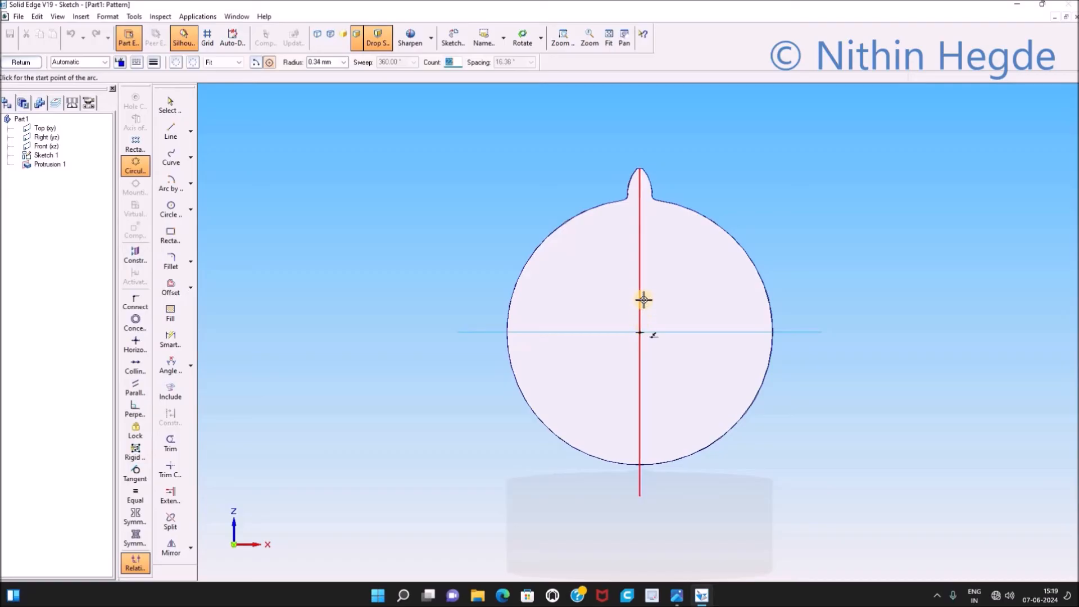
click(661, 202)
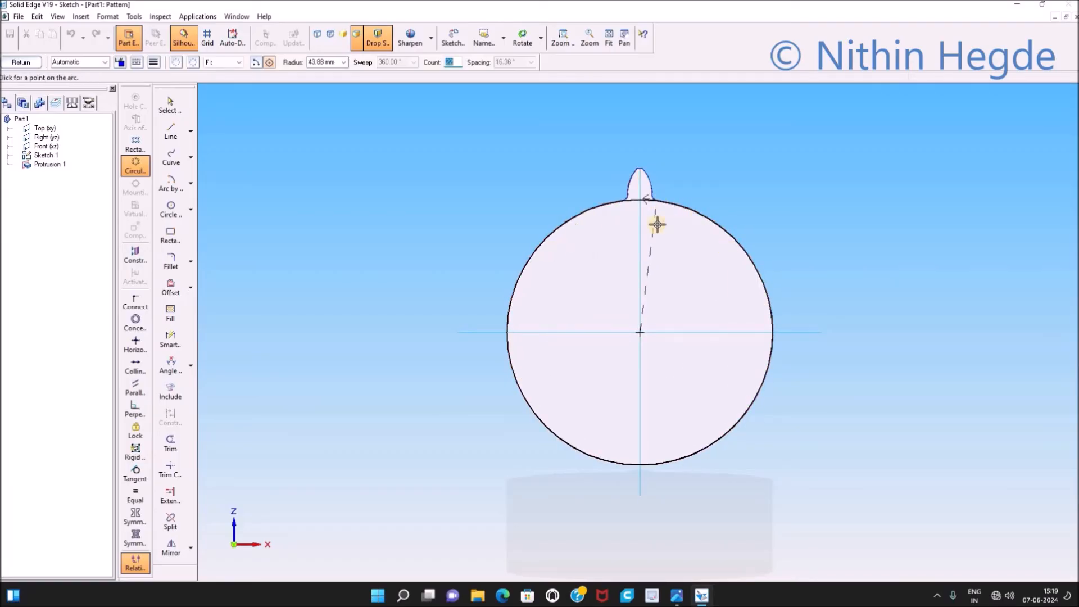
click(705, 248)
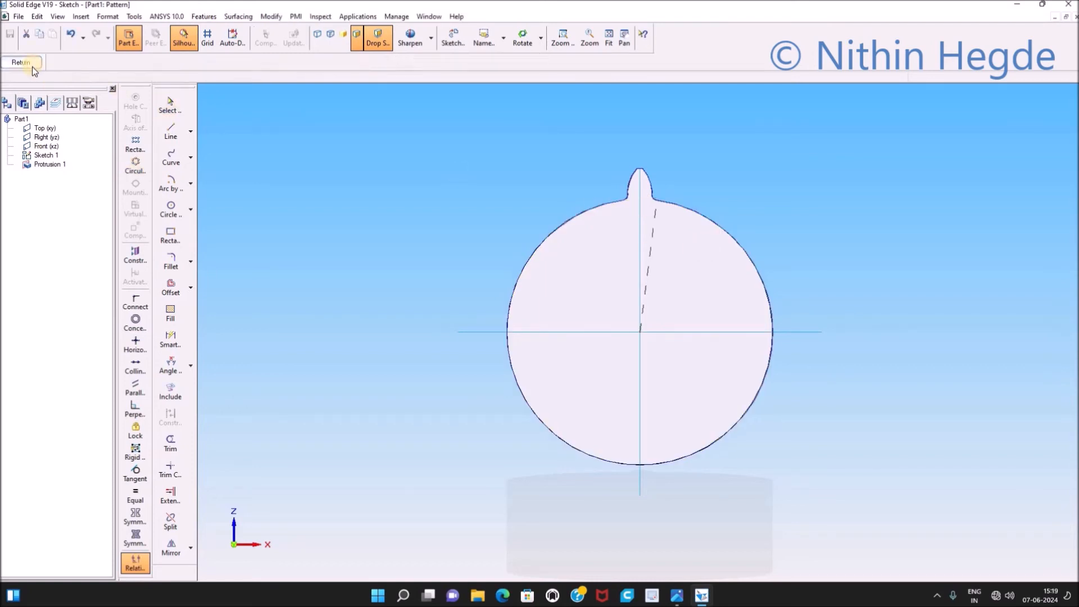
click(32, 65)
click(58, 63)
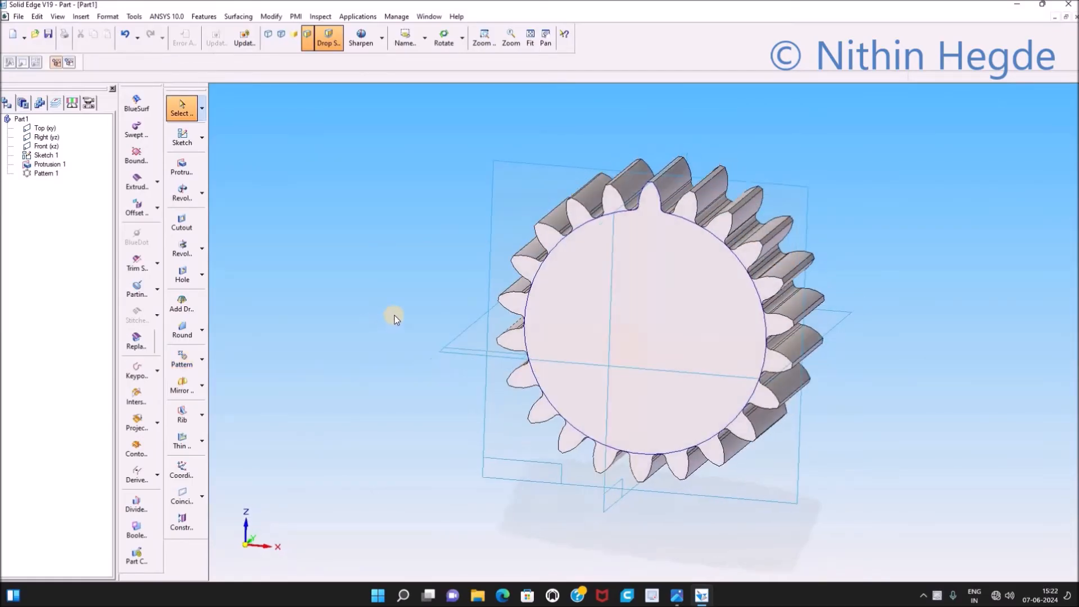
Hide the tooth profile sketch in the gear model
middle_drag(394, 316, 356, 333)
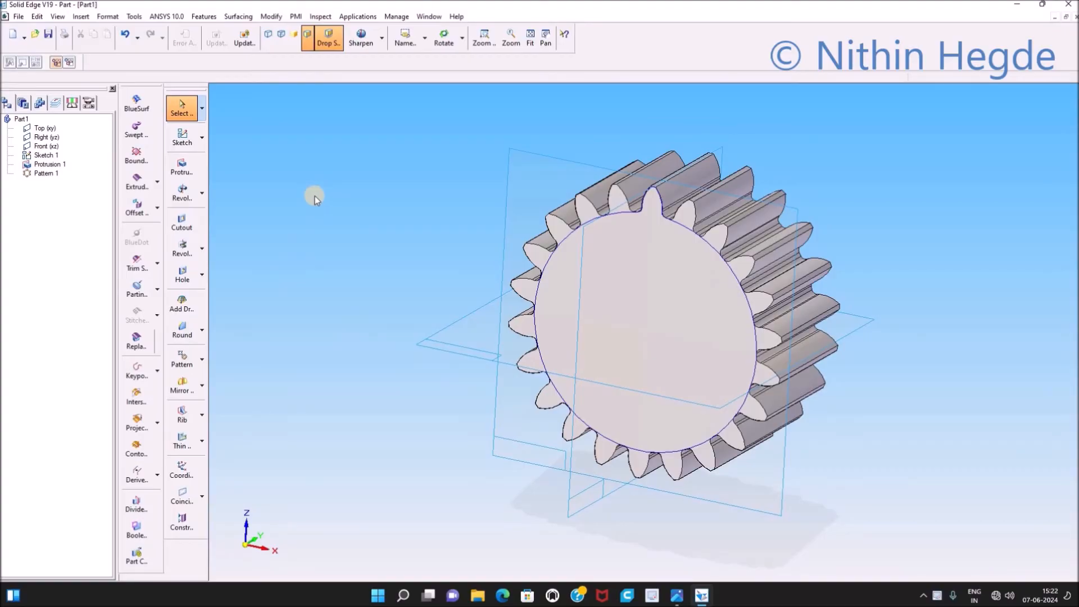
click(54, 158)
right_click(54, 159)
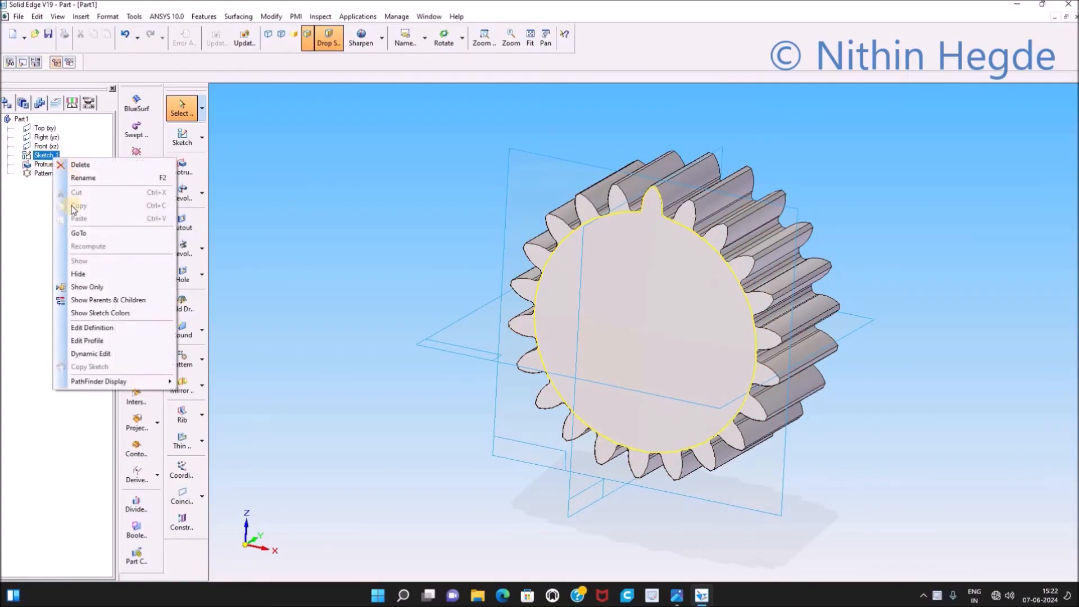
click(76, 273)
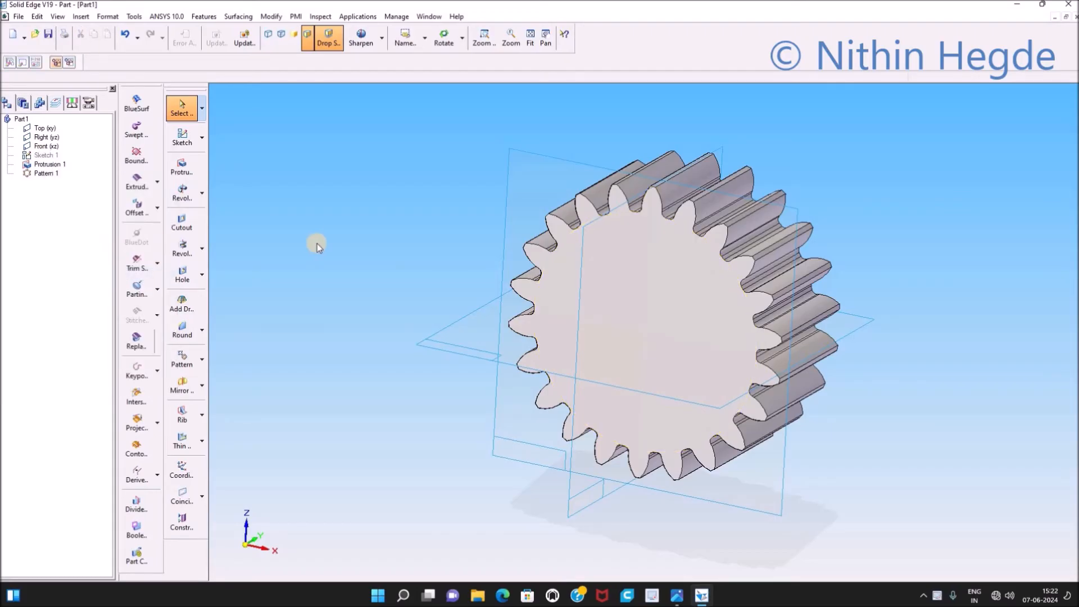
Start a cutout on the front (xz) plane and sketch a 50 mm diameter circle centred on the gear's centre
key(ctrl+i)
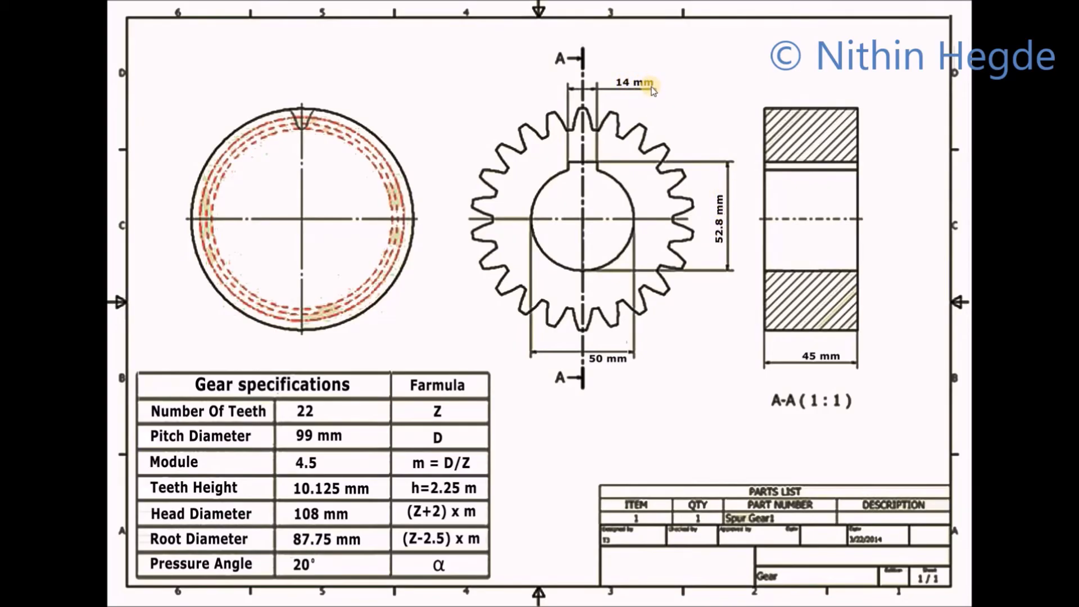
click(181, 222)
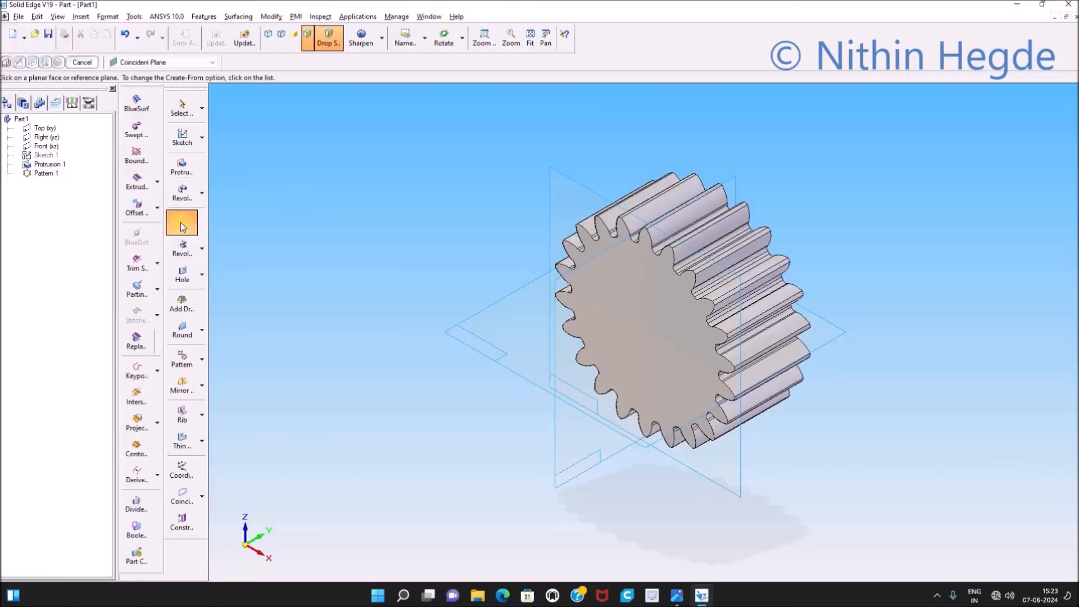
click(571, 184)
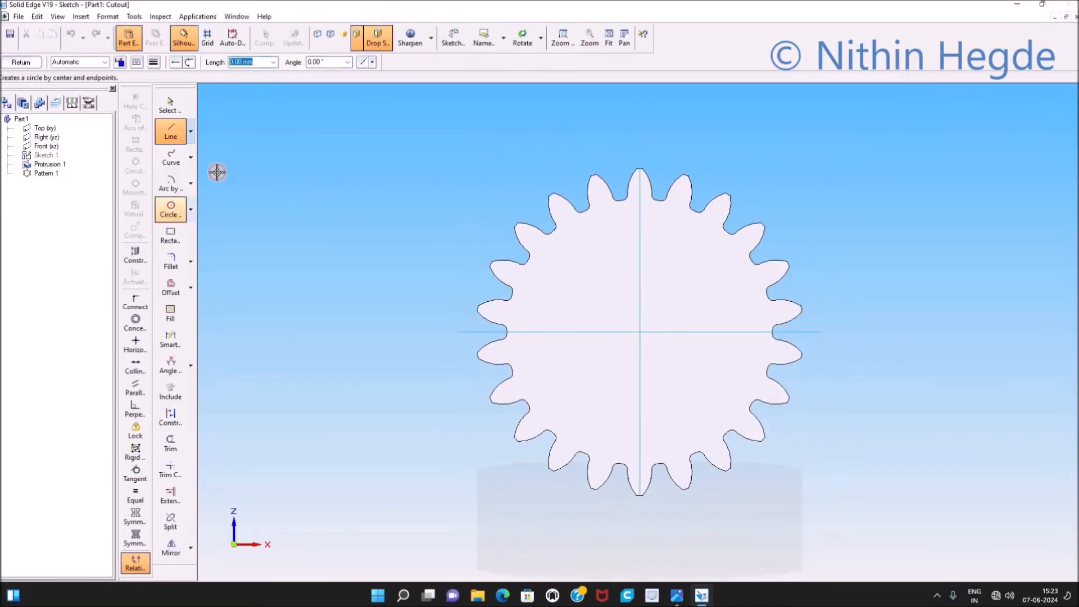
click(170, 209)
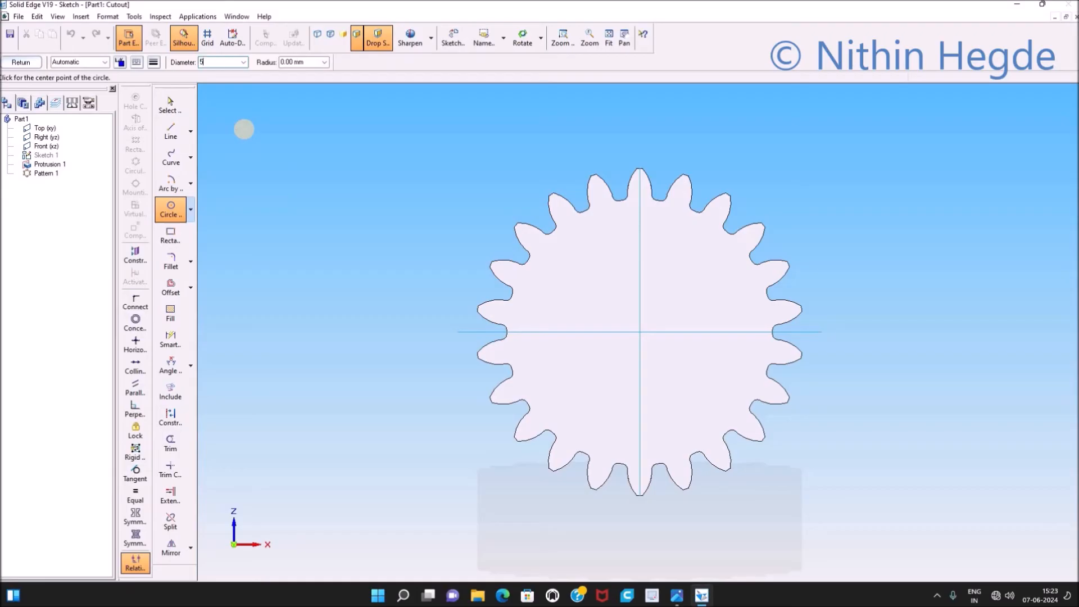
text(50)
key(Tab)
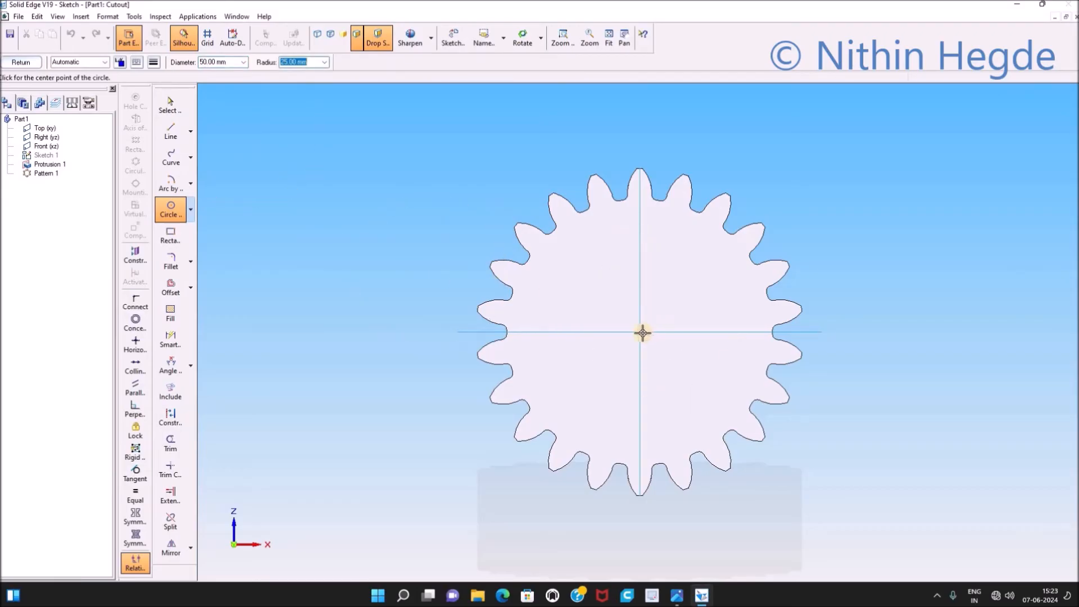
click(639, 333)
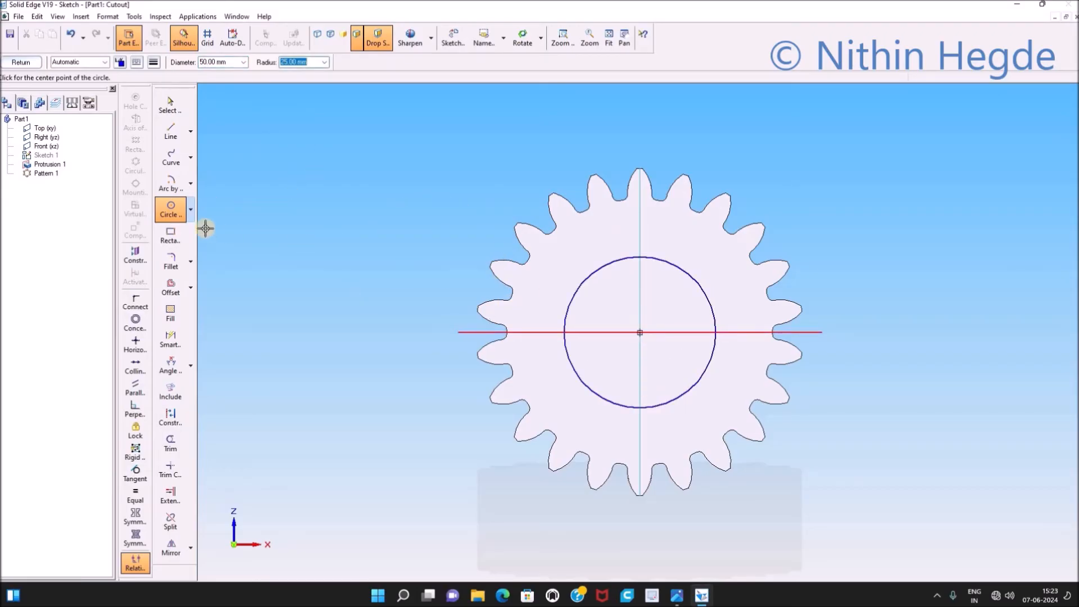
Sketch a keyway rectangle across the top of the bore circle and connect its upper edge's midpoint to the vertical reference plane
click(171, 235)
click(623, 234)
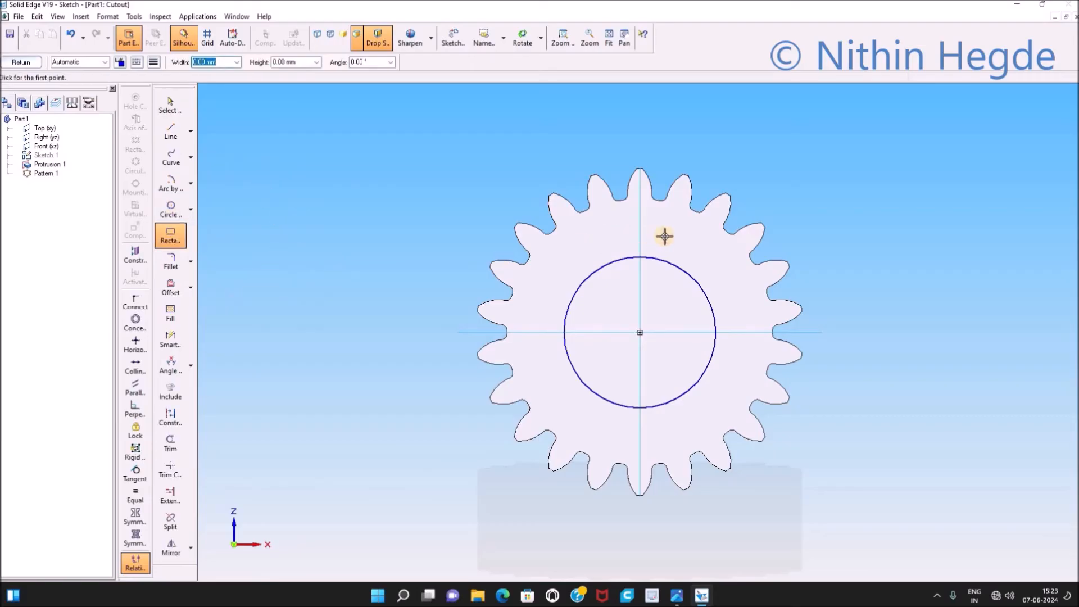
click(664, 234)
click(623, 288)
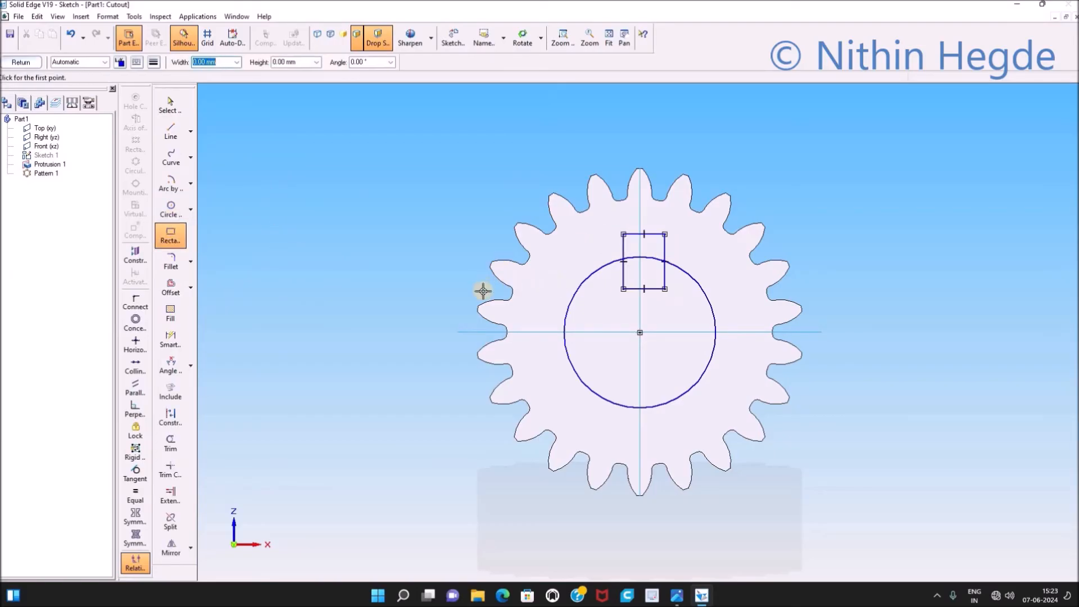
click(136, 302)
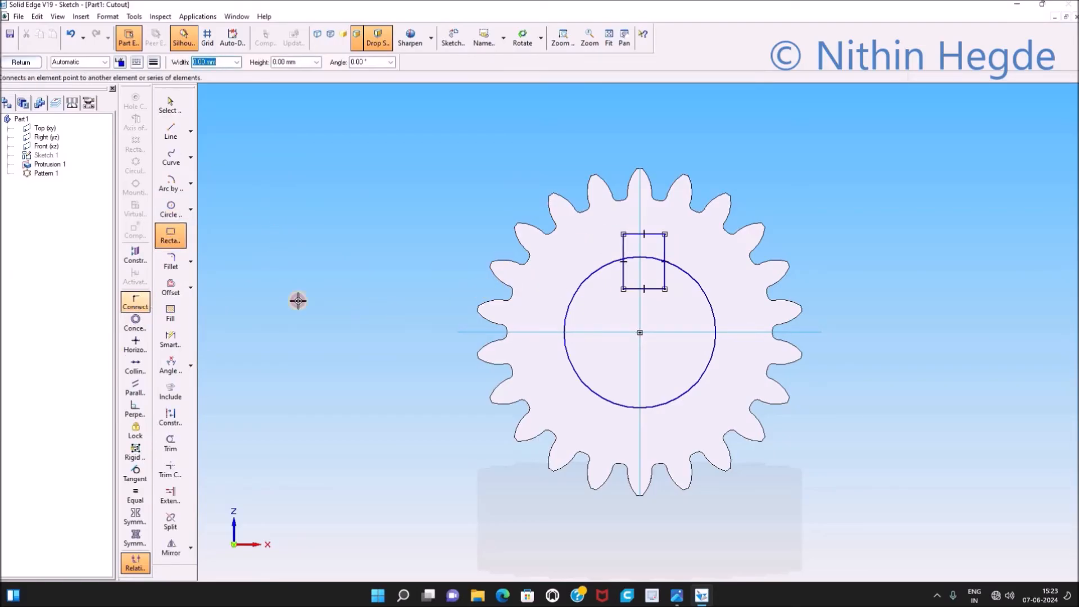
click(644, 234)
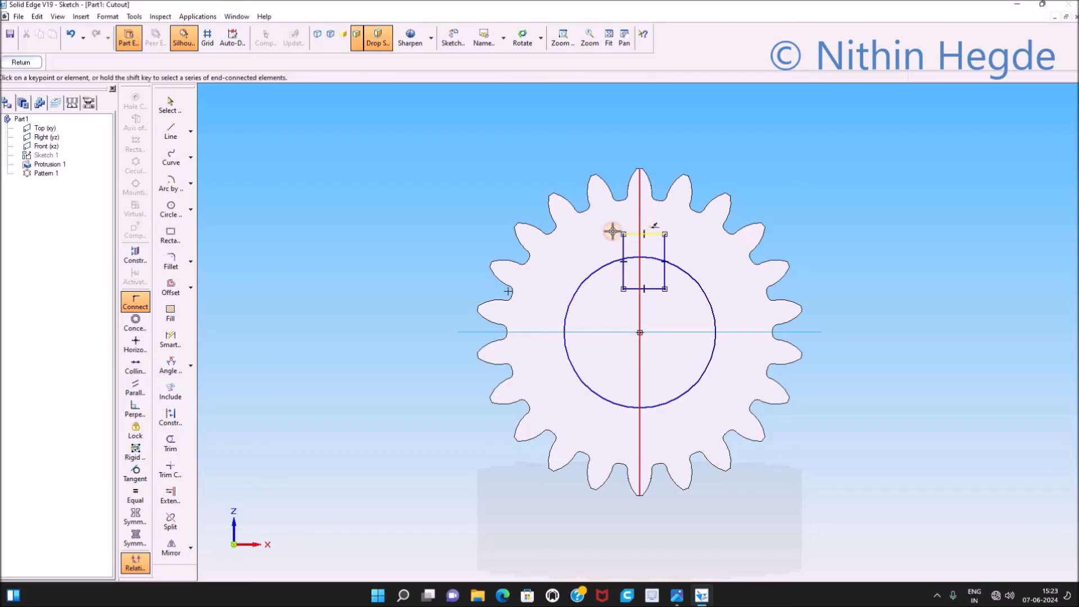
click(640, 222)
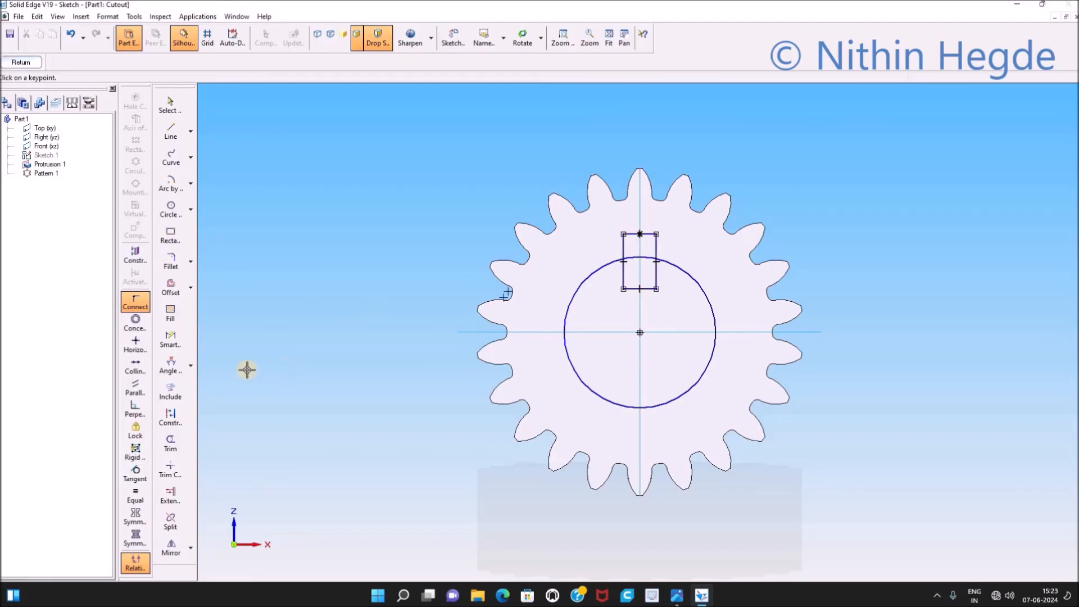
Dimension the bore diameter 50 mm, keyway width 14 mm and overall height 52.8 mm, trim the overlapping segments, and finish the sketch
click(170, 339)
click(587, 386)
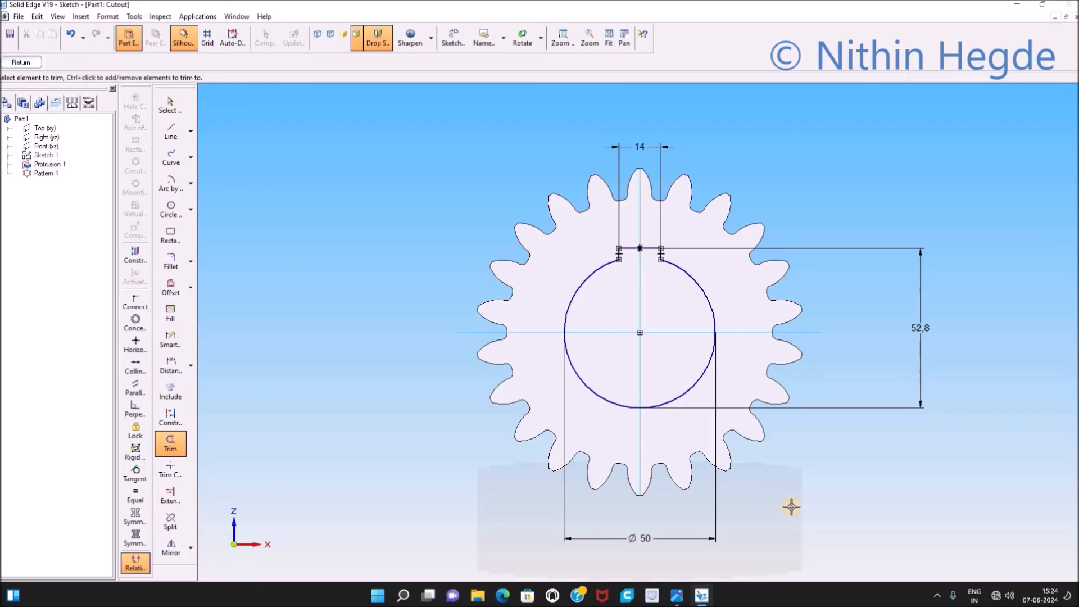
click(33, 63)
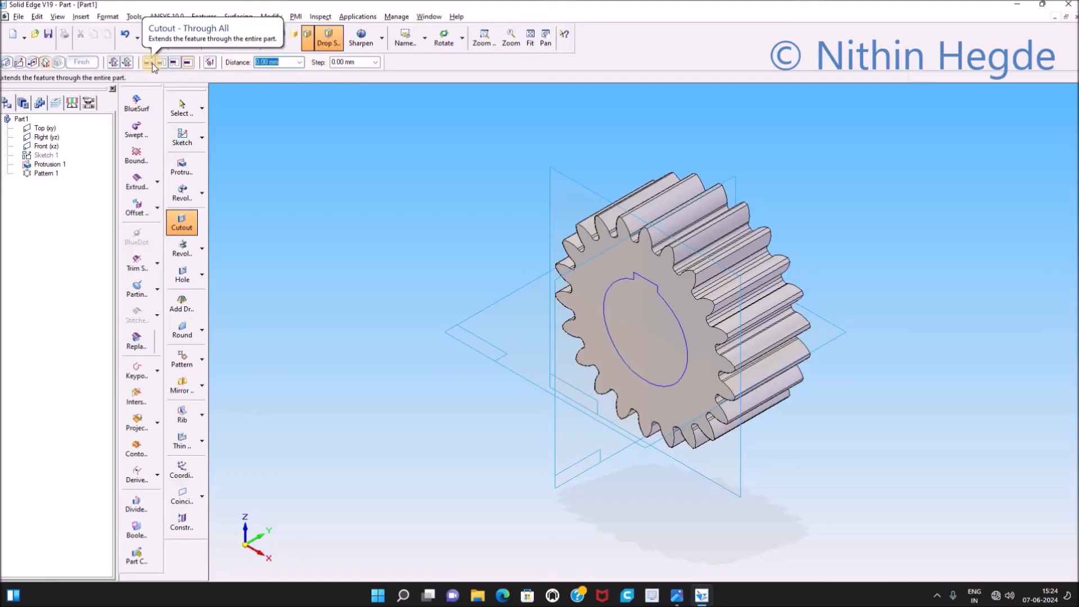
Cut the bore and keyway profile through the entire part toward the rear, and finish the cutout
click(152, 63)
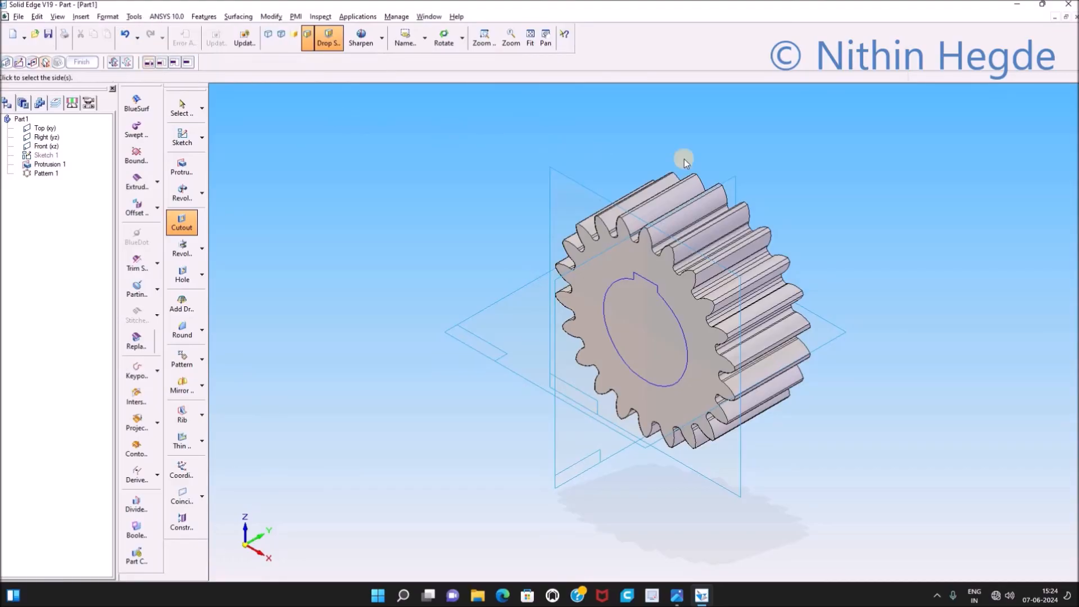
click(804, 171)
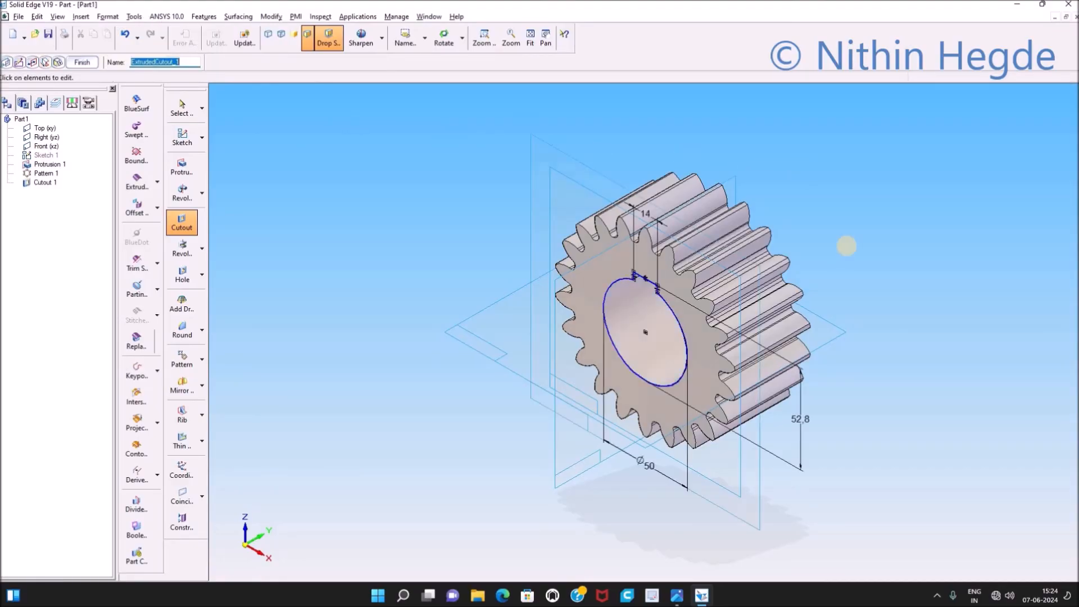
middle_drag(855, 241, 838, 222)
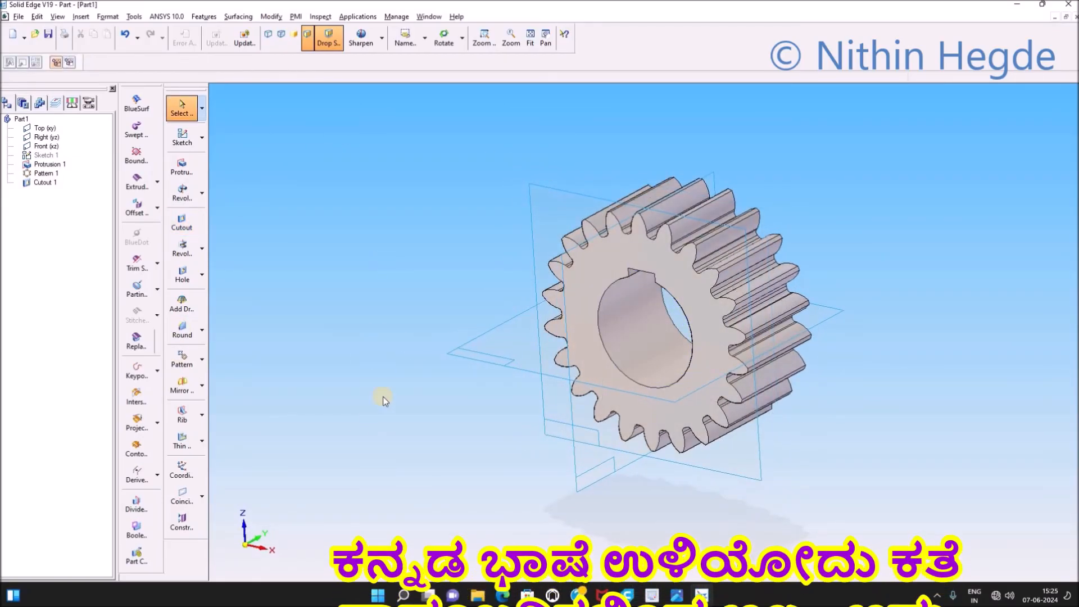
Hide all reference planes through the construction display settings
click(182, 521)
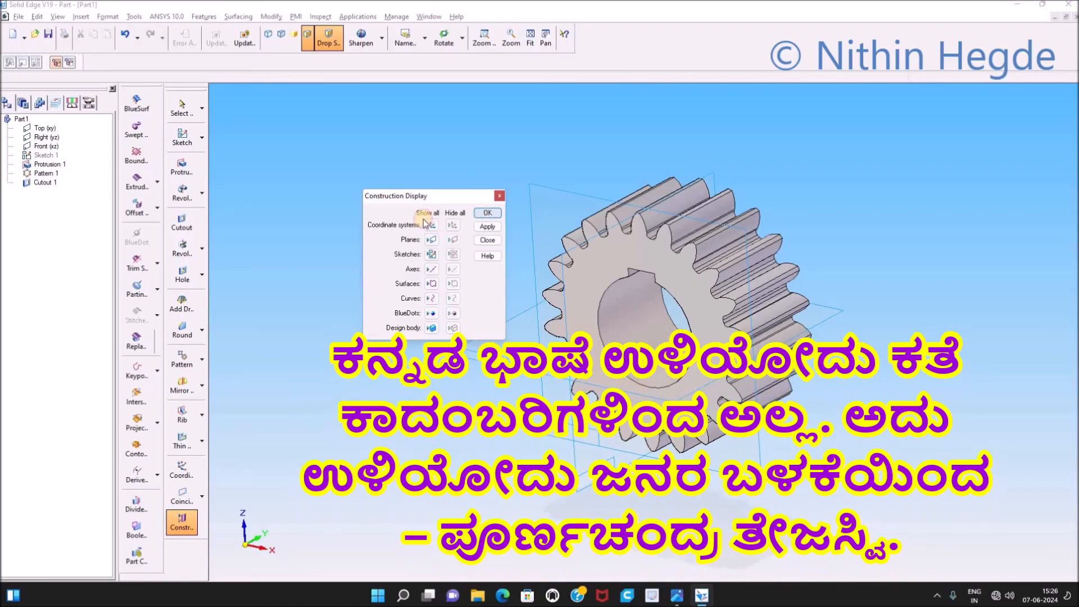
click(482, 213)
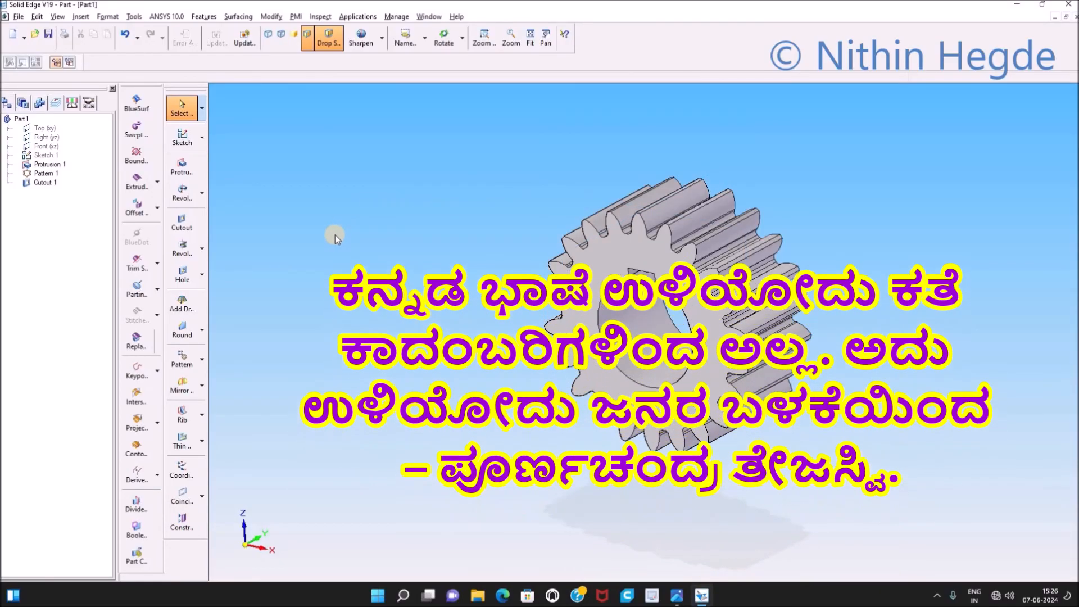
key(ctrl+i)
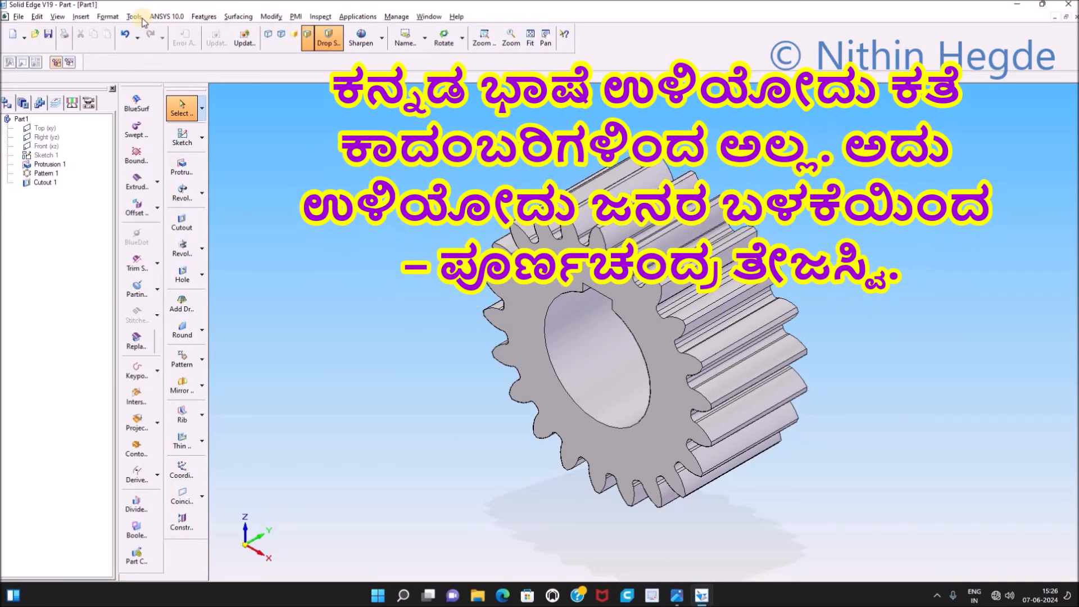
Apply the material "Brass, yellow brass" to the gear model
click(139, 17)
click(184, 151)
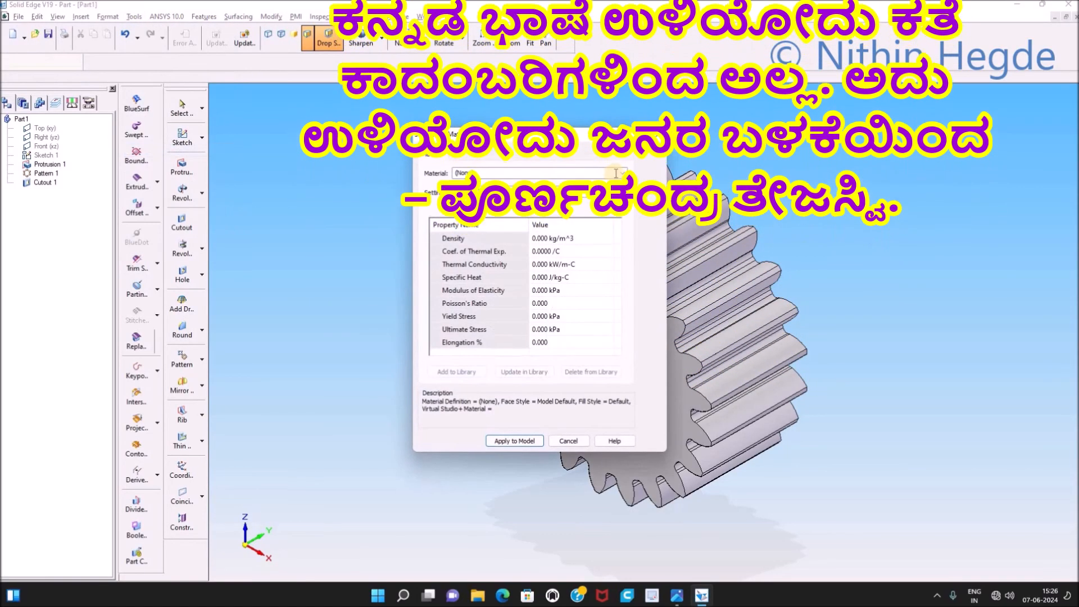
click(562, 173)
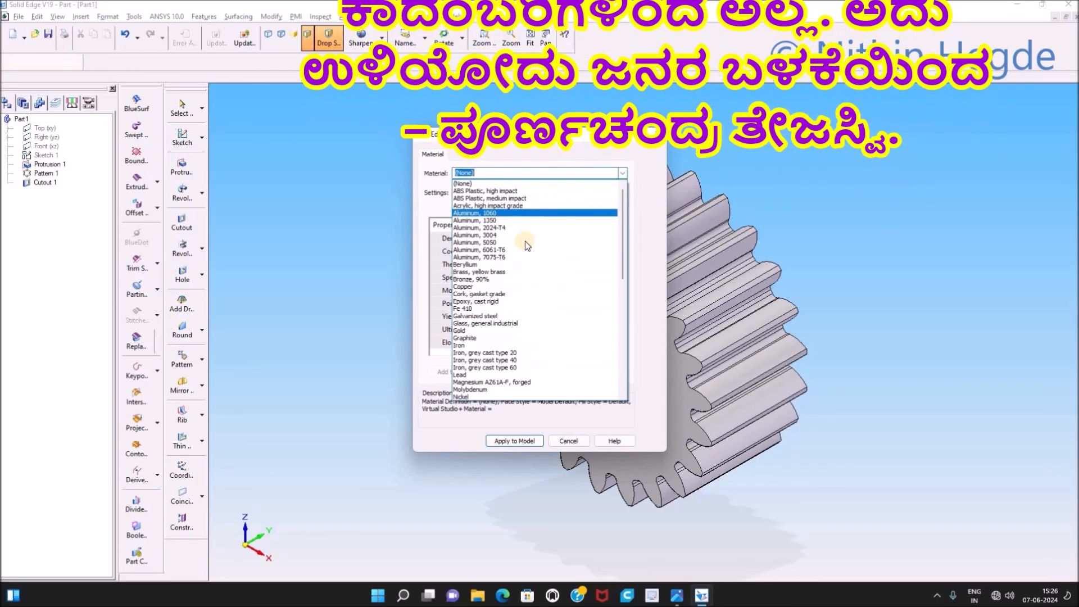
click(518, 271)
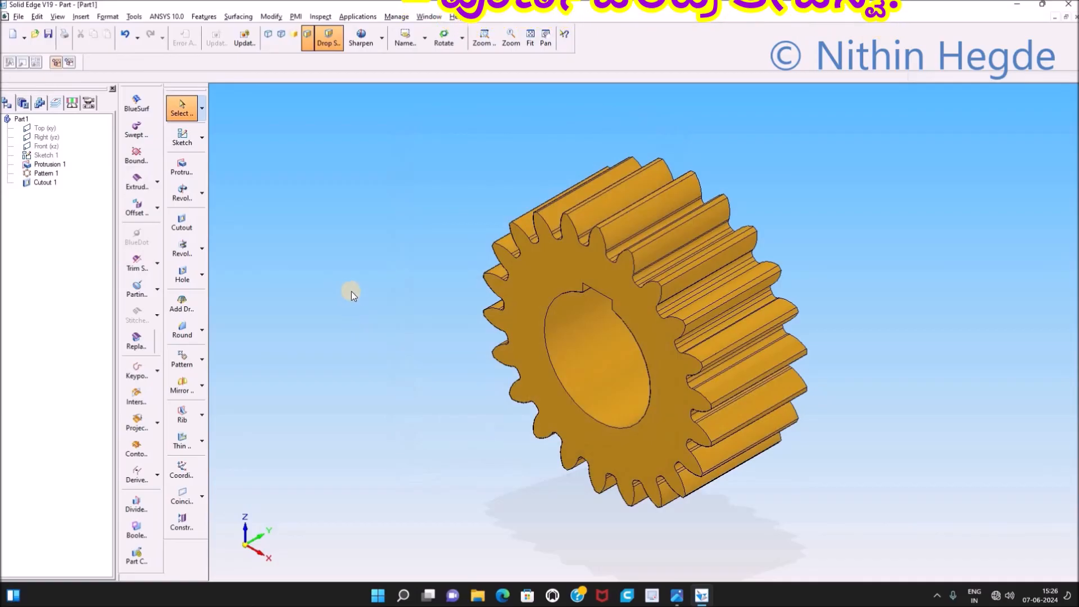
middle_drag(332, 298, 337, 297)
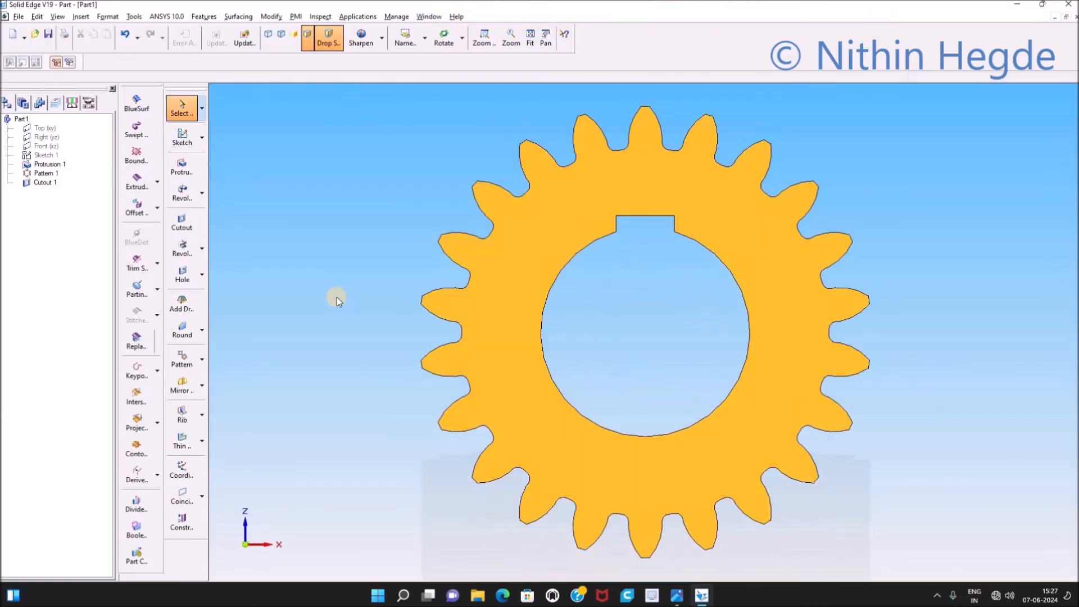
key(ctrl+r)
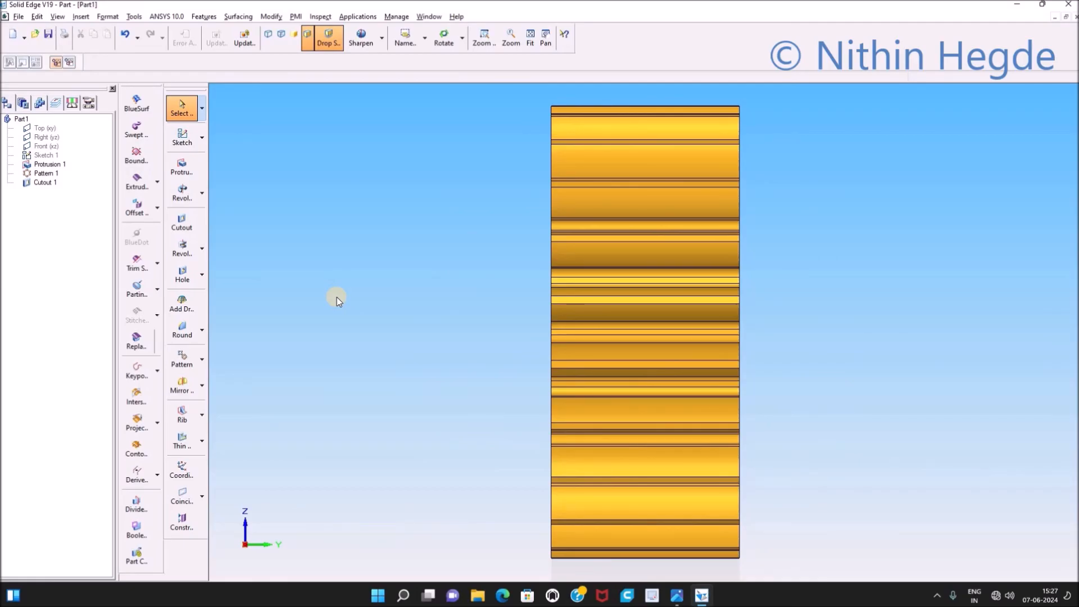
key(ctrl+i)
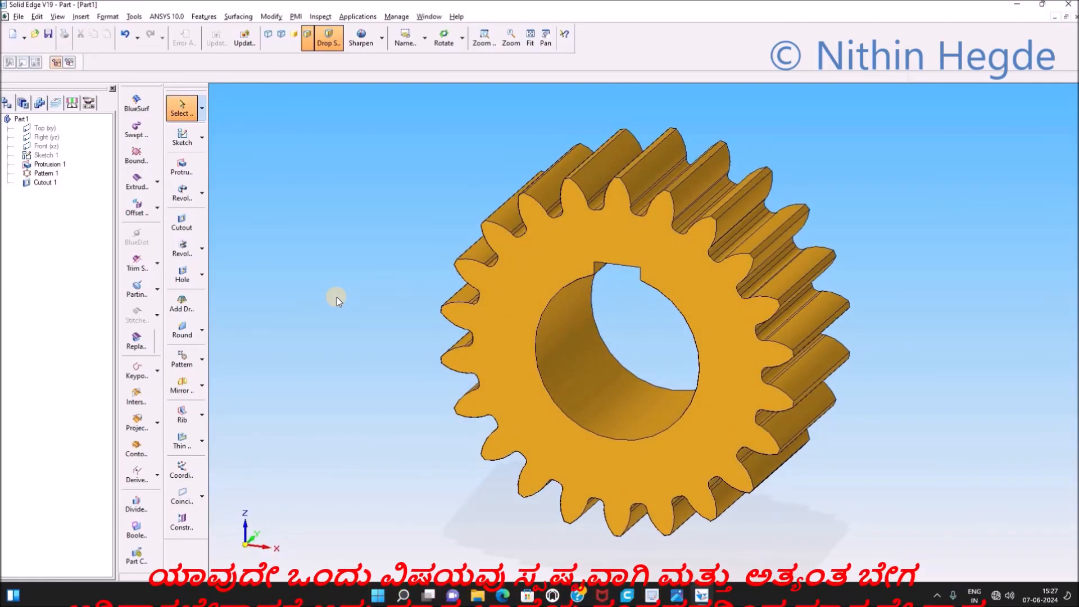
middle_drag(1025, 352, 967, 433)
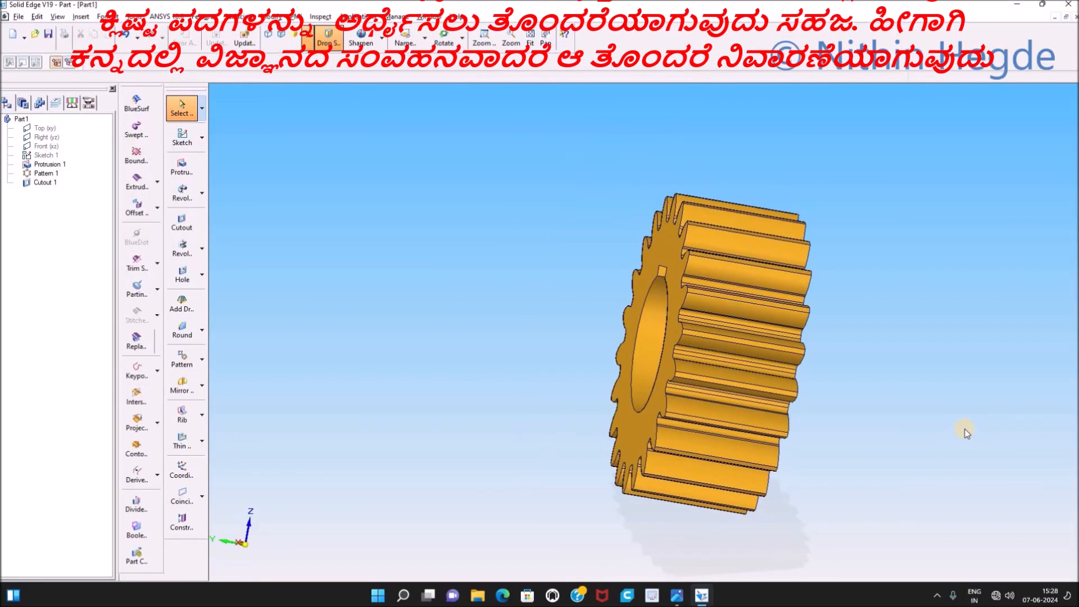